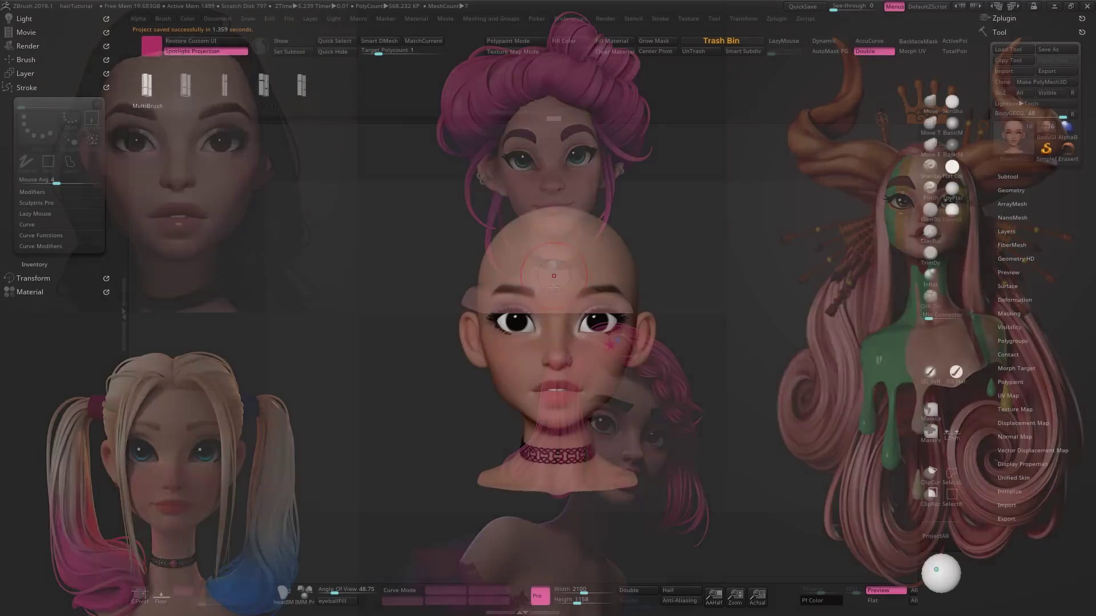
Step: Enable Curve Mode under Stroke > Curve Modifiers and reset the curve falloff to a smooth profile
mouse_move(599, 337)
right_down()
mouse_move(585, 403)
mouse_move(604, 339)
mouse_move(591, 343)
right_up()
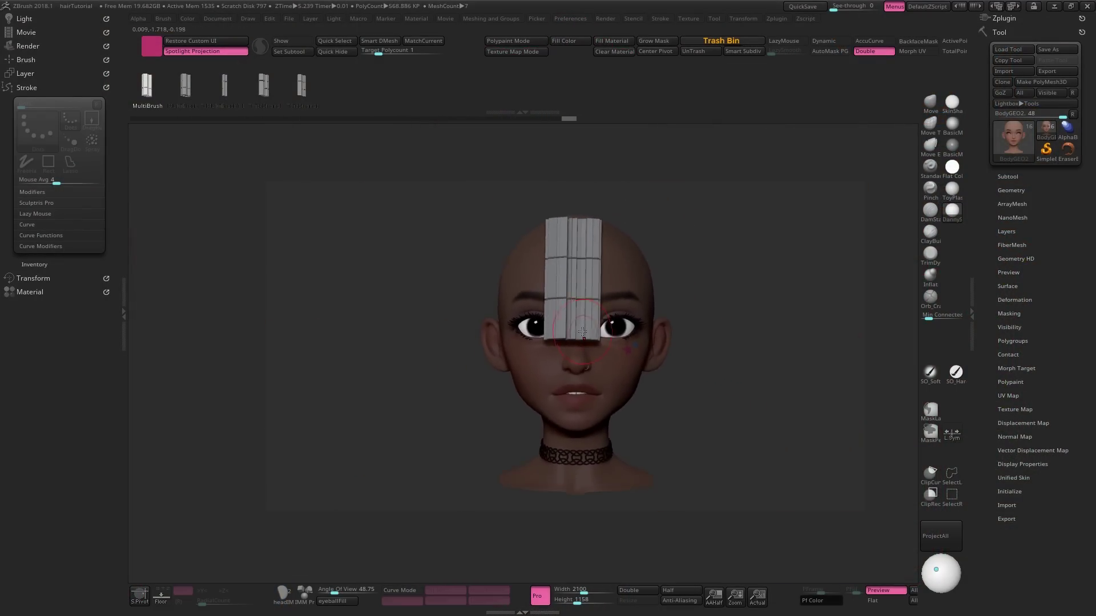
click(61, 246)
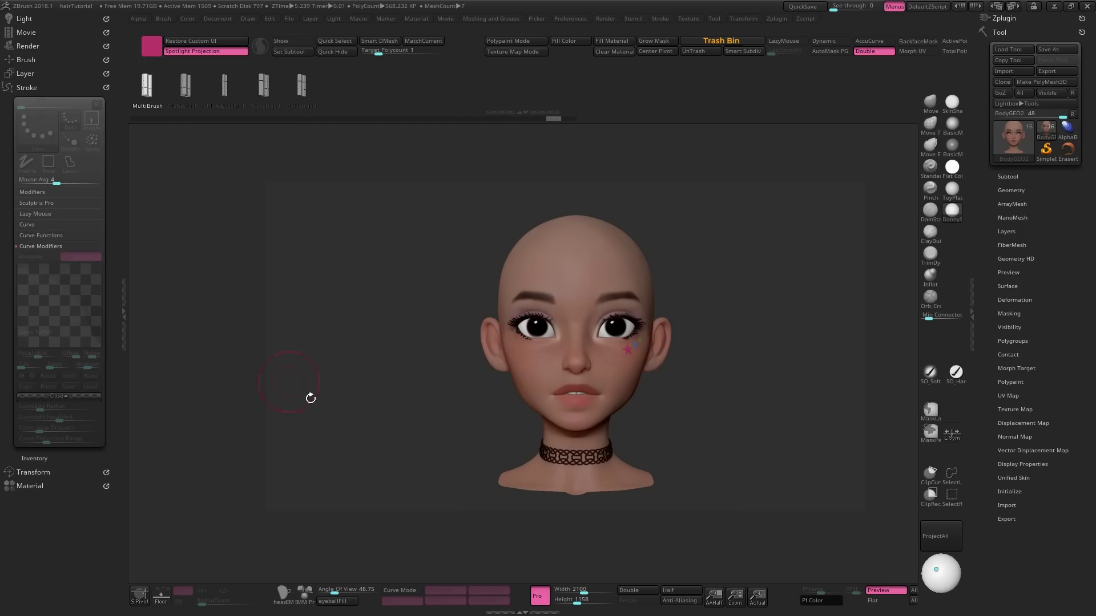
click(402, 592)
drag(87, 307, 150, 278)
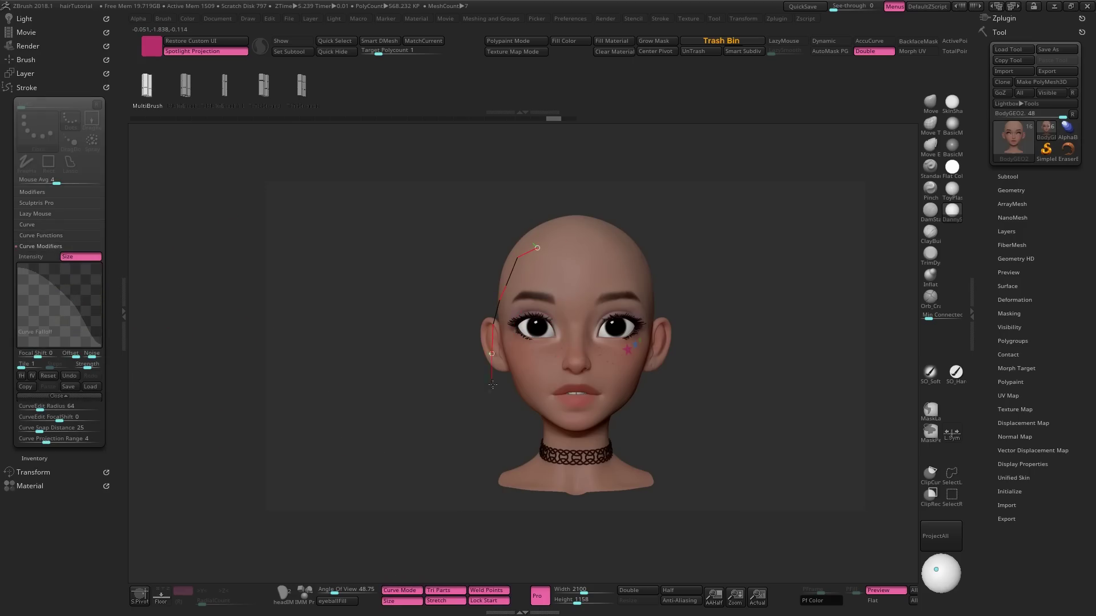
Step: Draw a CurveTube hair strip down the side of the head and pull its end lower-left
click(542, 505)
drag(542, 505, 555, 485)
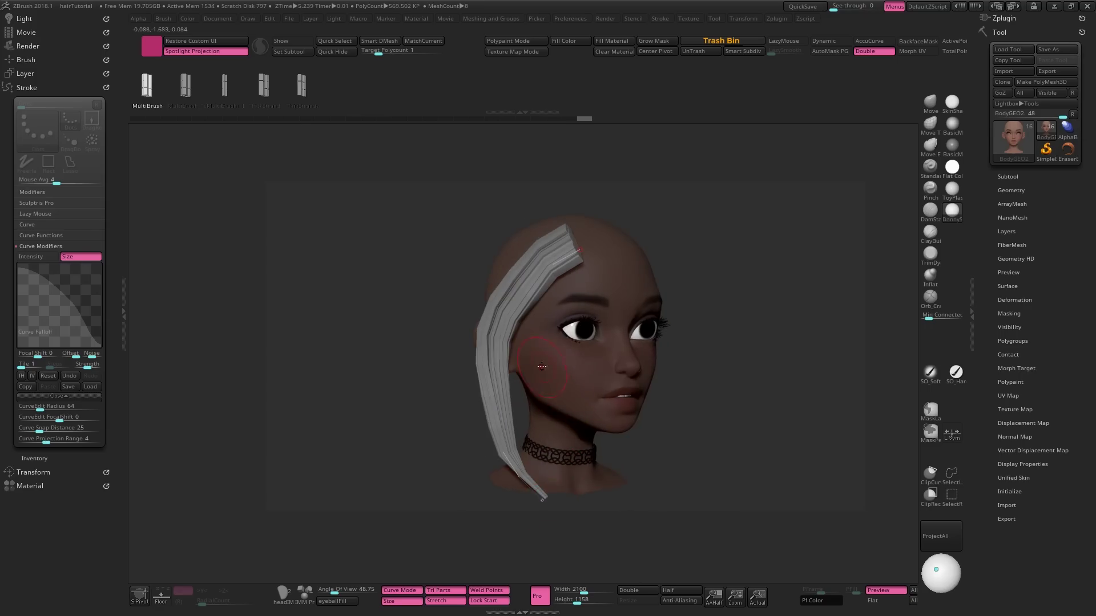
drag(541, 367, 557, 442)
mouse_move(544, 506)
mouse_down()
mouse_move(636, 500)
mouse_move(584, 439)
mouse_move(548, 432)
mouse_up()
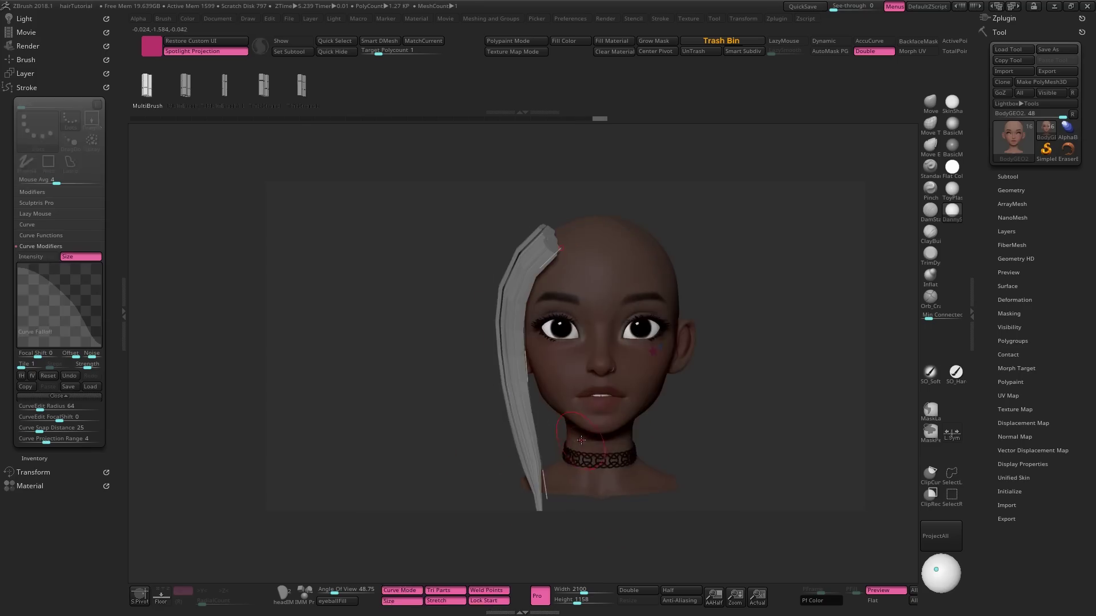
drag(502, 403, 433, 404)
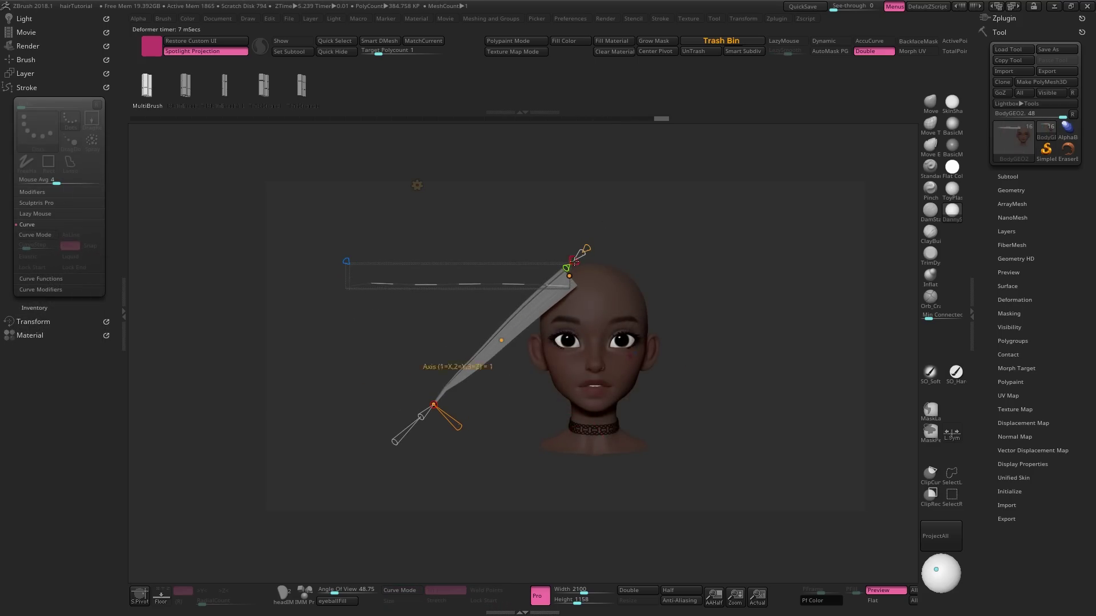
Step: Bend the strip's lower end, then apply and accept a Twist deformation
mouse_move(460, 417)
mouse_down()
mouse_move(522, 450)
mouse_move(513, 280)
mouse_move(463, 258)
mouse_move(399, 192)
mouse_up()
click(372, 199)
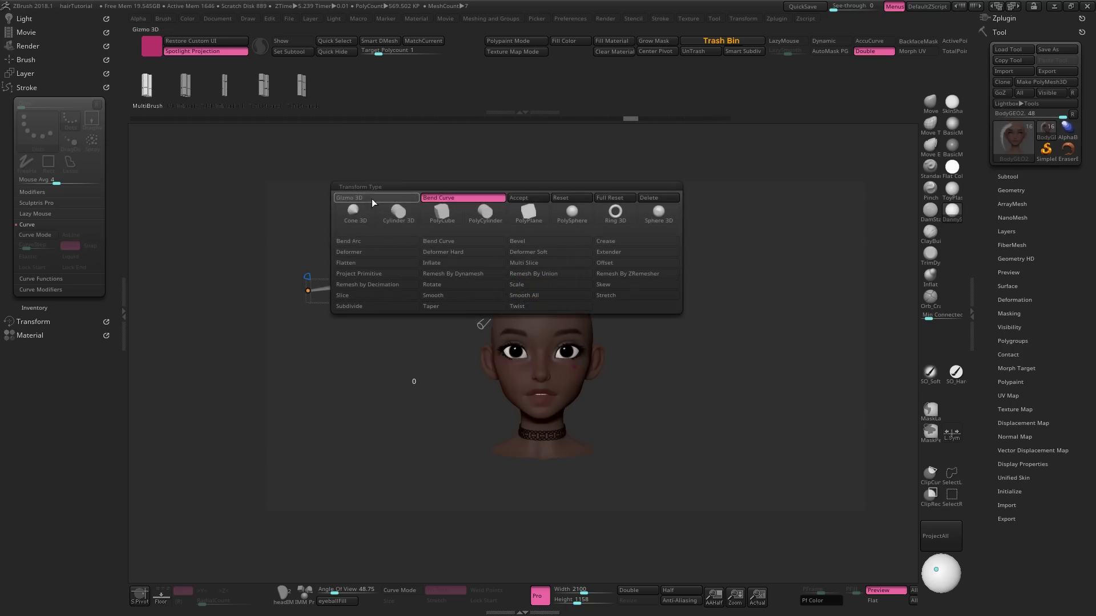
click(525, 308)
drag(412, 291, 412, 291)
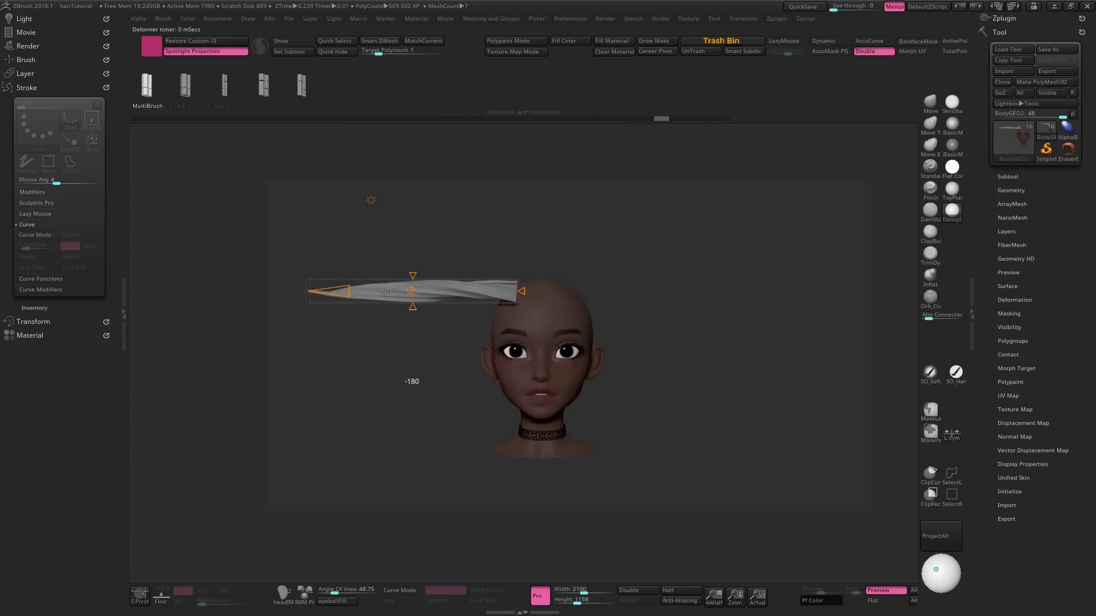
mouse_move(317, 291)
mouse_down()
mouse_move(468, 414)
mouse_move(479, 299)
mouse_move(493, 404)
mouse_move(526, 449)
mouse_up()
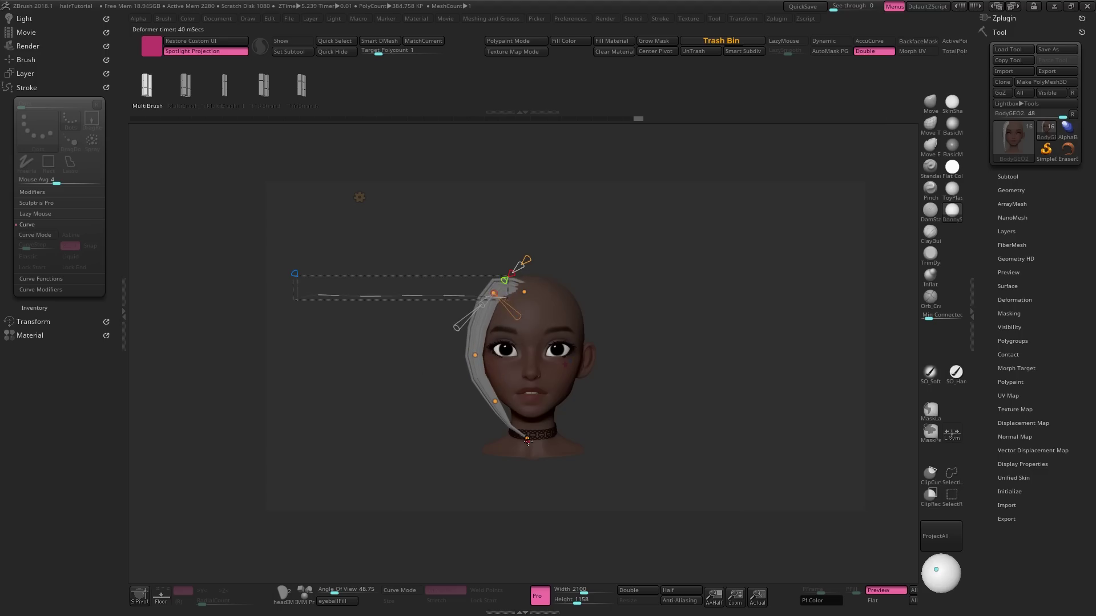
click(359, 197)
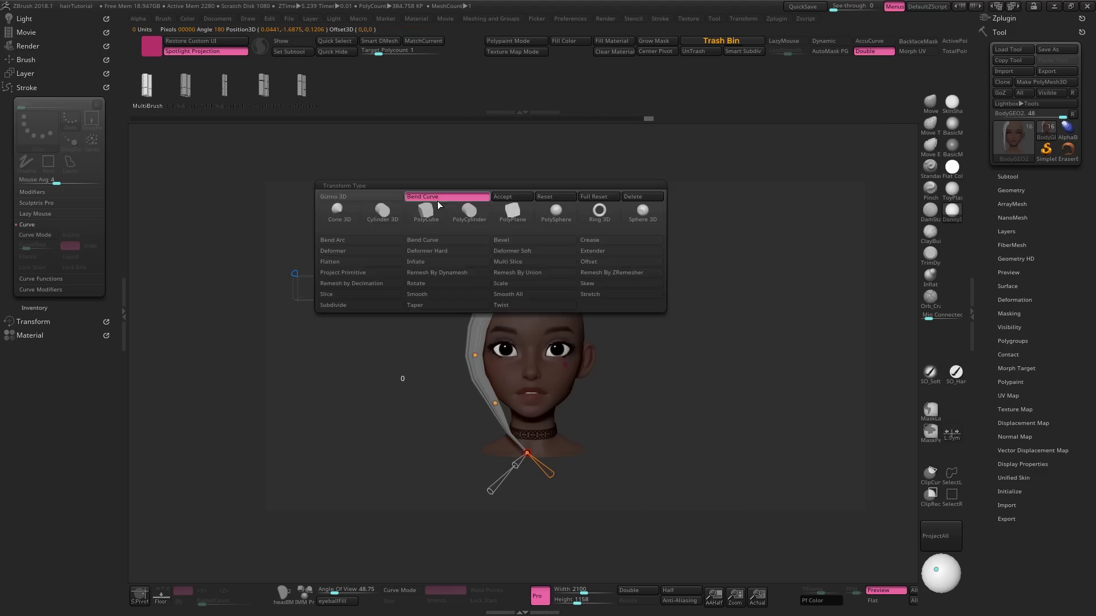
click(602, 295)
Step: Switch the Gizmo deformer to Bend Curve and zoom in on the head
click(400, 214)
click(446, 226)
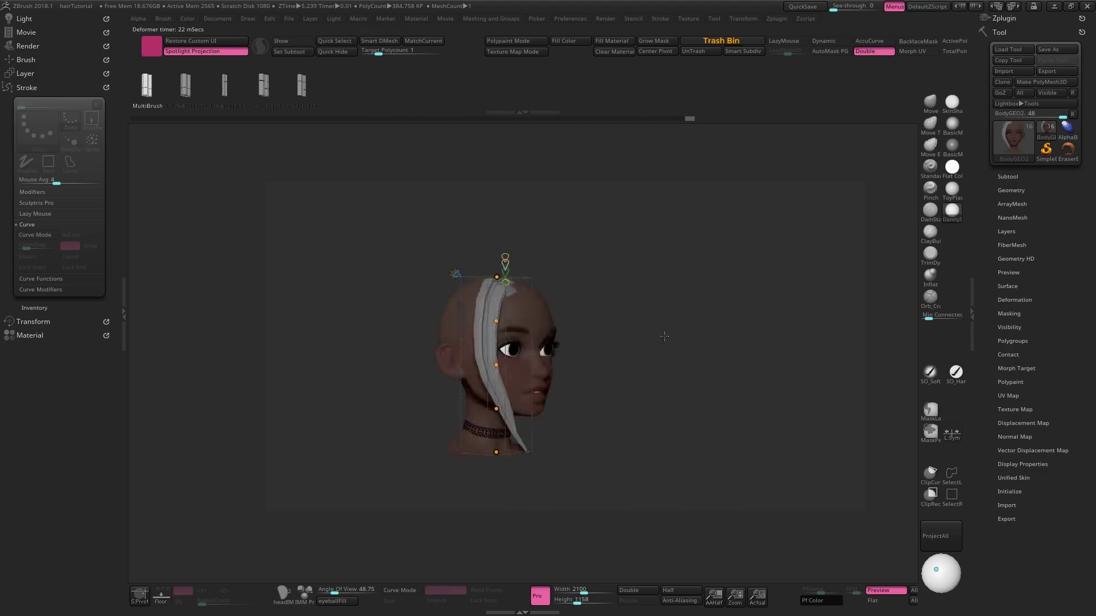
mouse_move(485, 311)
alt+mouse_down()
mouse_move(534, 441)
mouse_move(428, 423)
alt+mouse_up()
key(space)
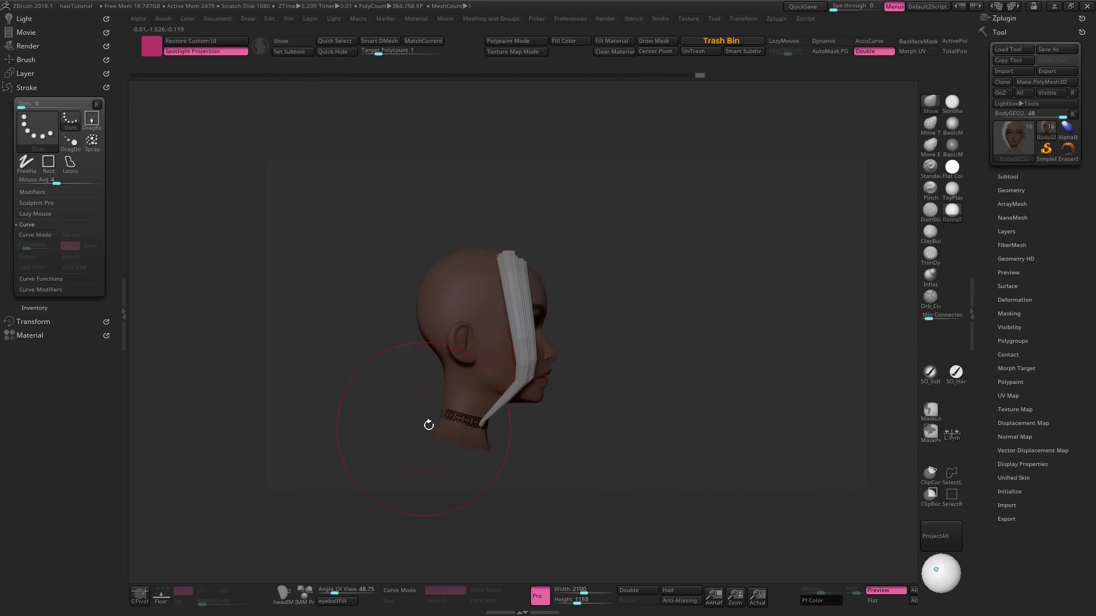
Step: Turn on AccuCurve, bend the strip tip, and undo the layered thickening
key(ctrl+z)
click(869, 40)
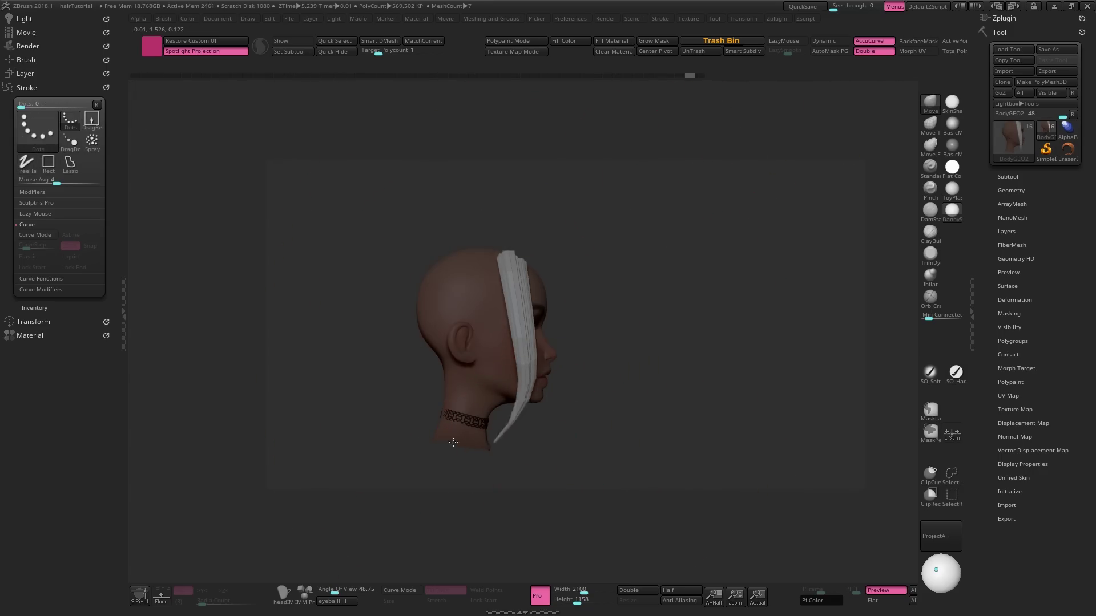
mouse_move(522, 443)
mouse_down()
mouse_move(363, 403)
mouse_move(465, 406)
mouse_move(436, 380)
mouse_up()
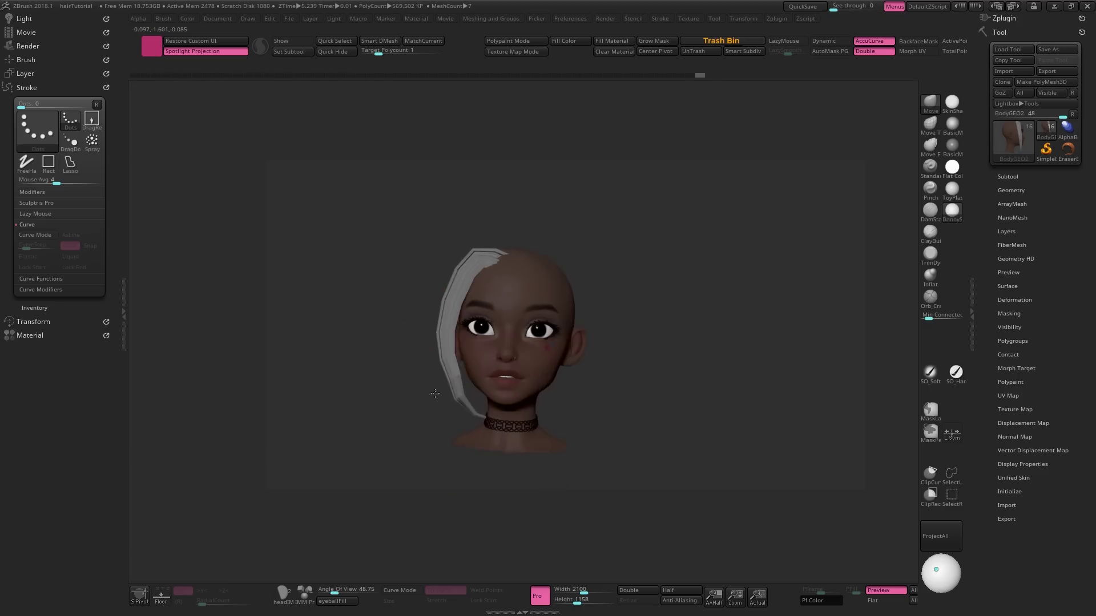
mouse_move(476, 445)
mouse_down()
mouse_move(484, 431)
mouse_move(525, 428)
mouse_up()
key(ctrl+shift+z)
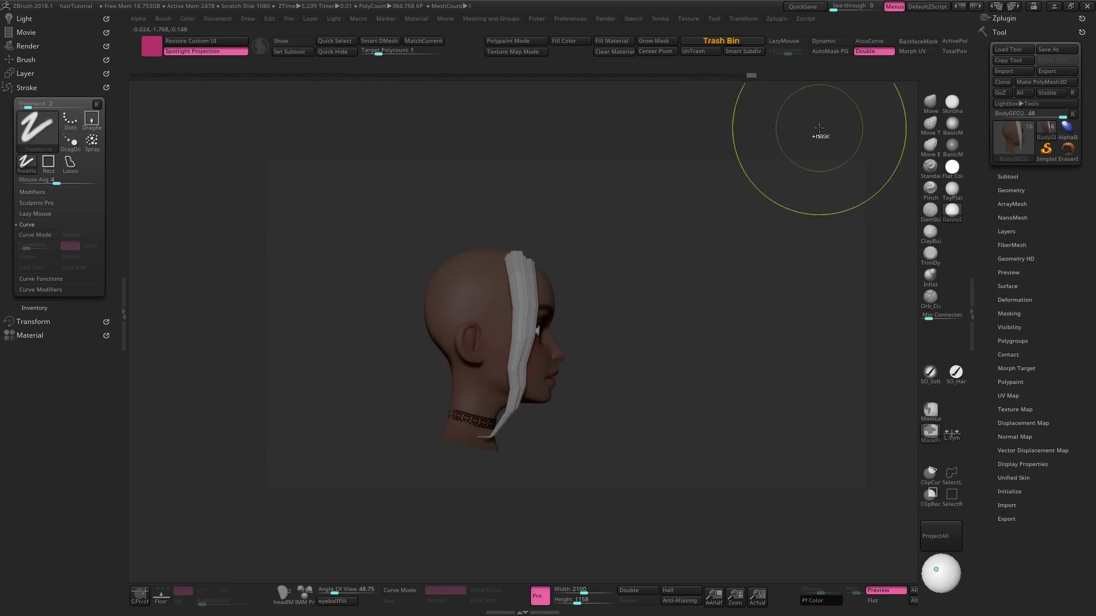
key(ctrl+z)
drag(526, 322, 481, 335)
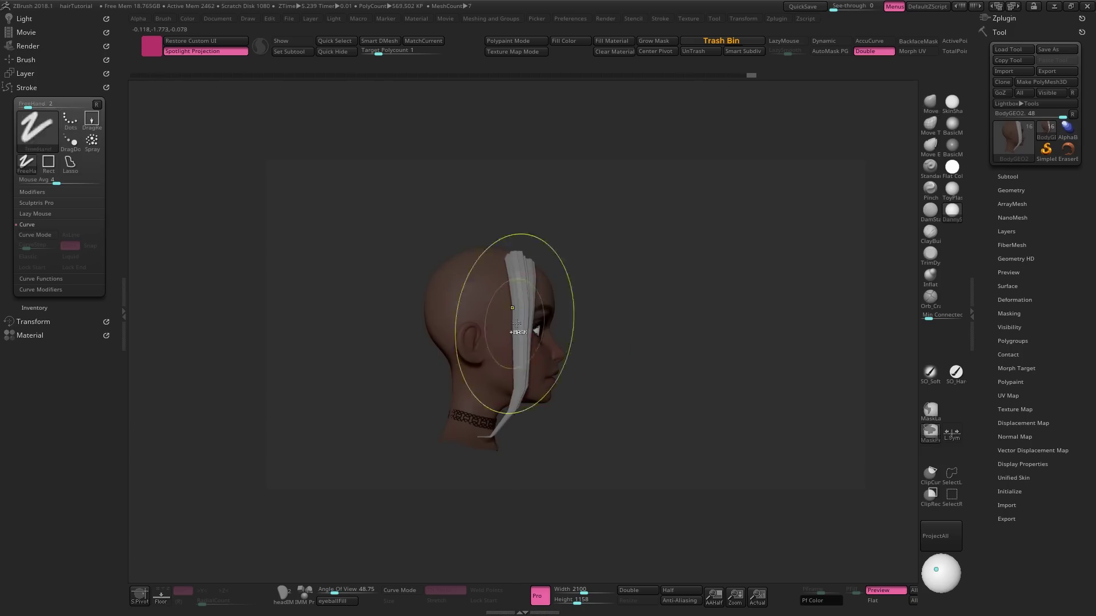
key(ctrl+z)
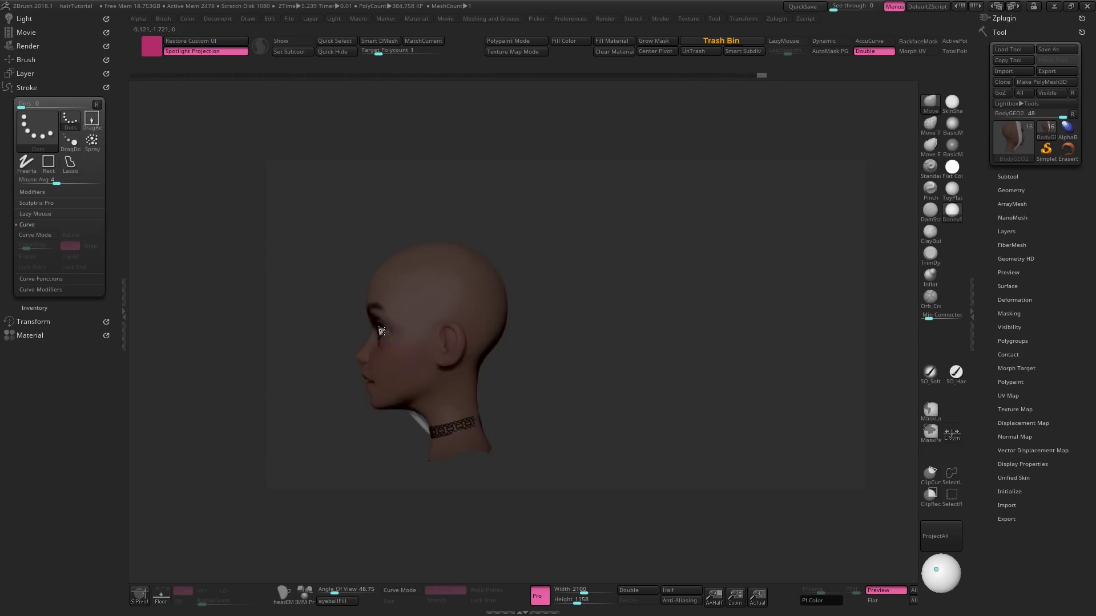
Step: Centre the head and show Polyframe with Shift+F
drag(514, 271, 454, 326)
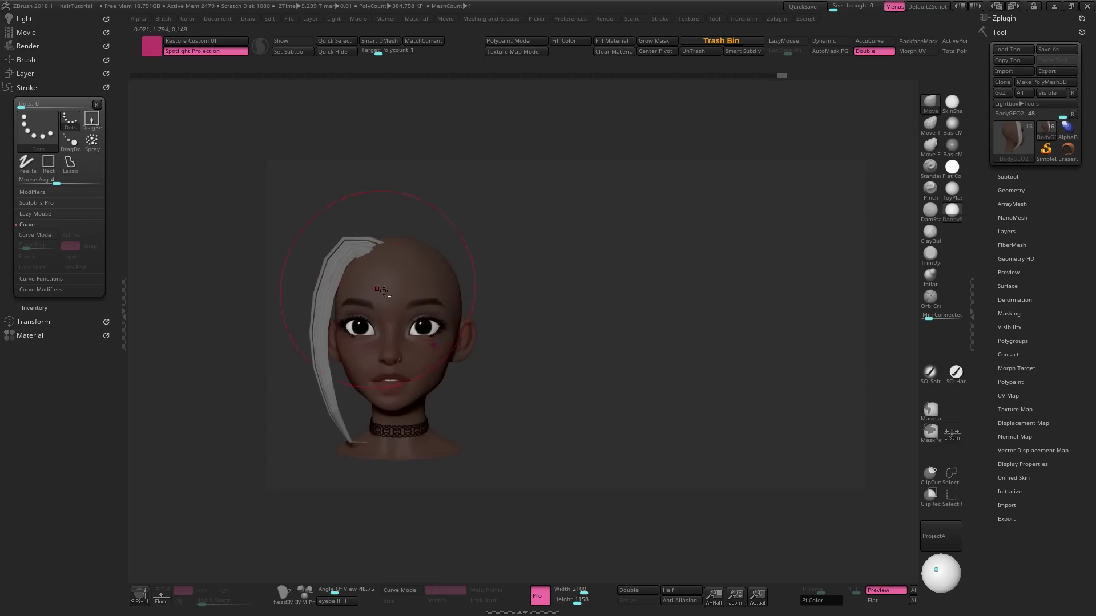
alt+drag(354, 269, 615, 332)
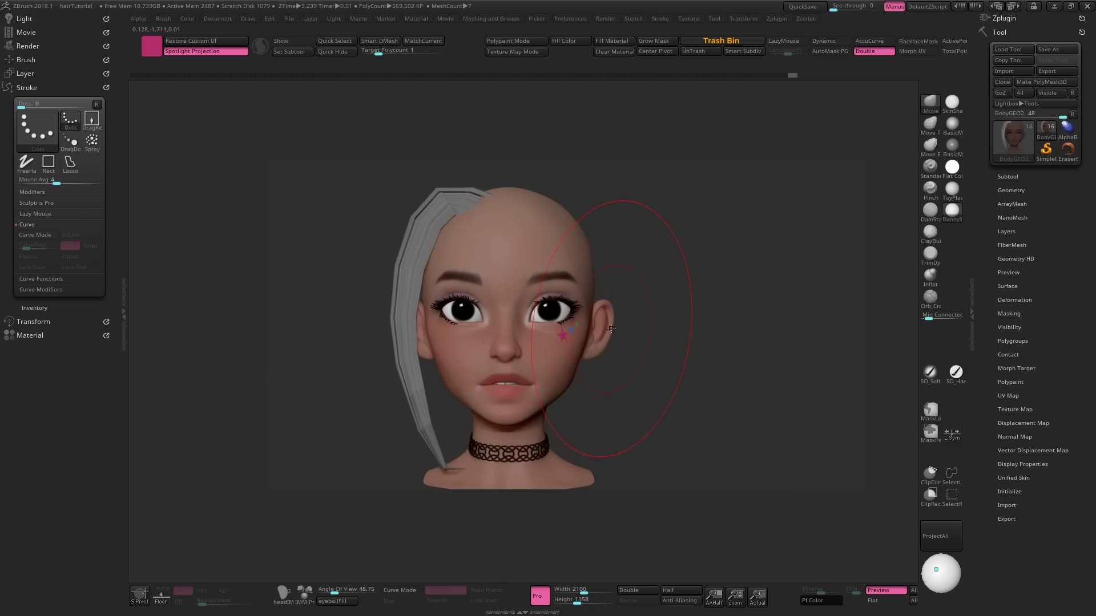
key(shift+f)
mouse_move(586, 344)
right_down()
mouse_move(414, 301)
mouse_move(438, 202)
mouse_move(461, 178)
mouse_move(447, 240)
right_up()
key(space)
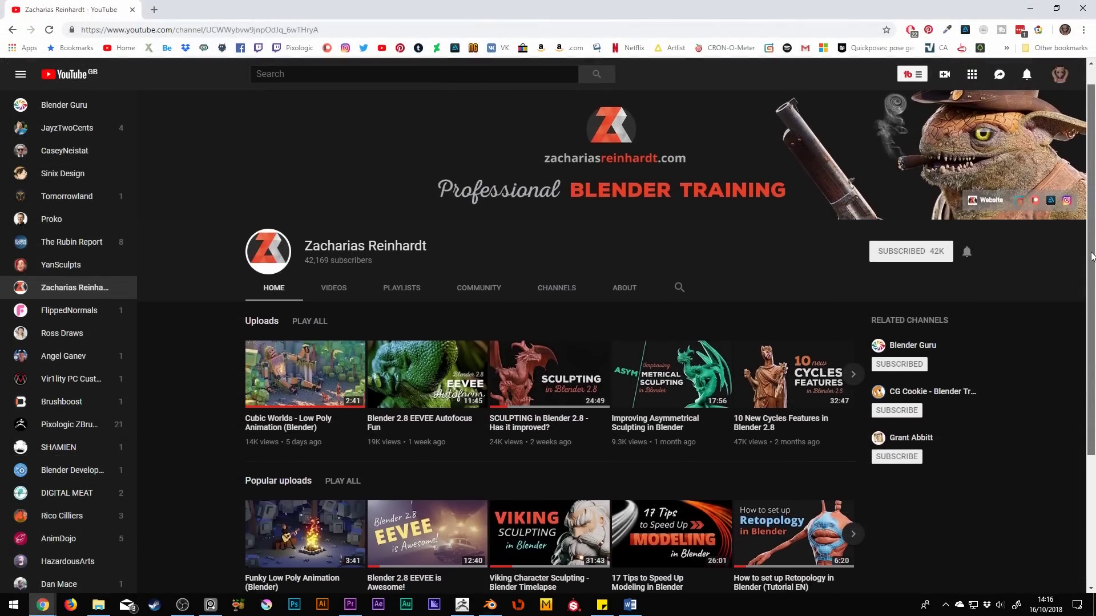
drag(1092, 255, 1088, 322)
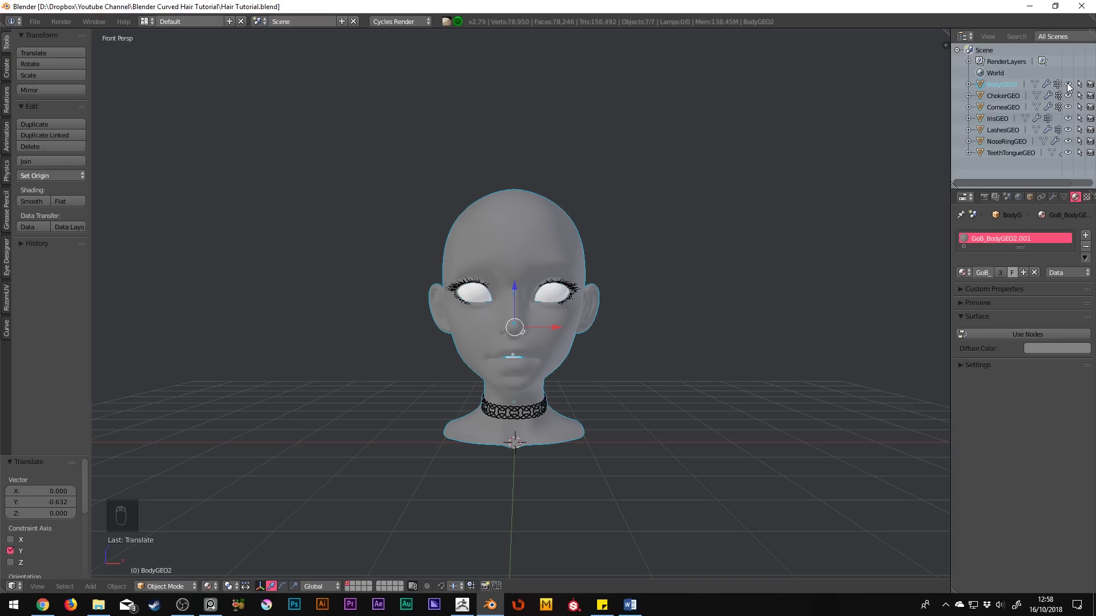
Step: Hide every head part via the Outliner eye icons and tilt the view higher
drag(1068, 84, 1067, 152)
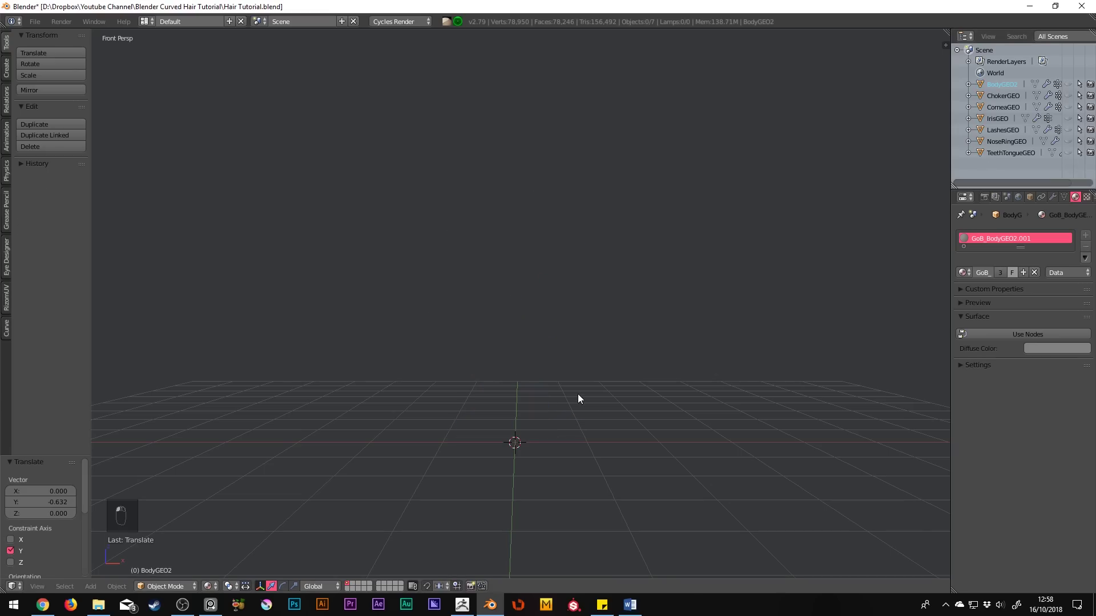
middle_drag(578, 399, 579, 414)
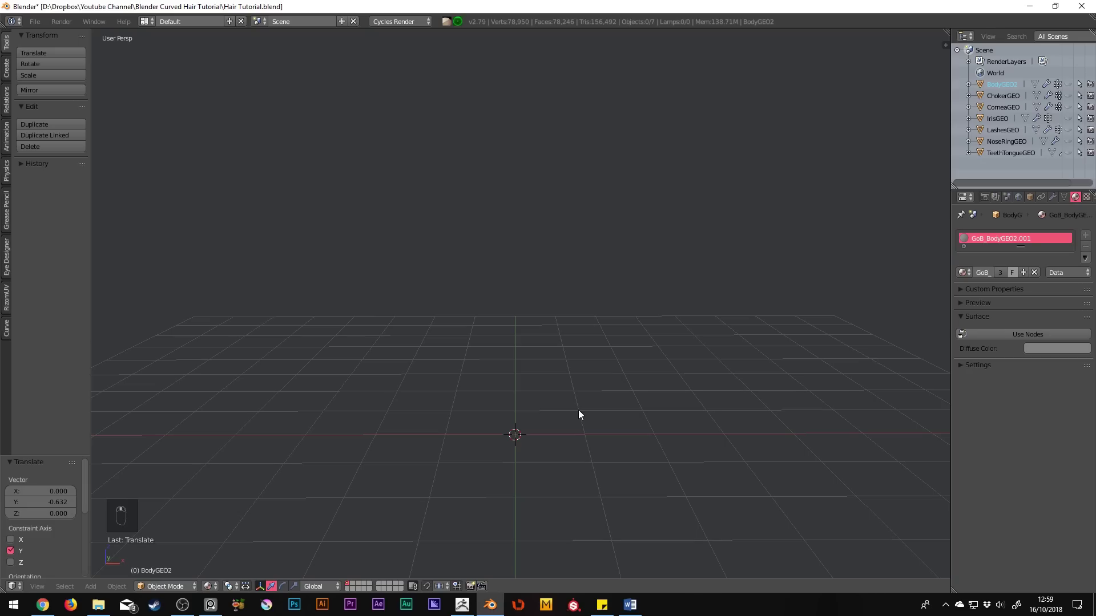
Step: Add a Bezier curve and a scaled-down Bezier circle at the origin
key(shift+a)
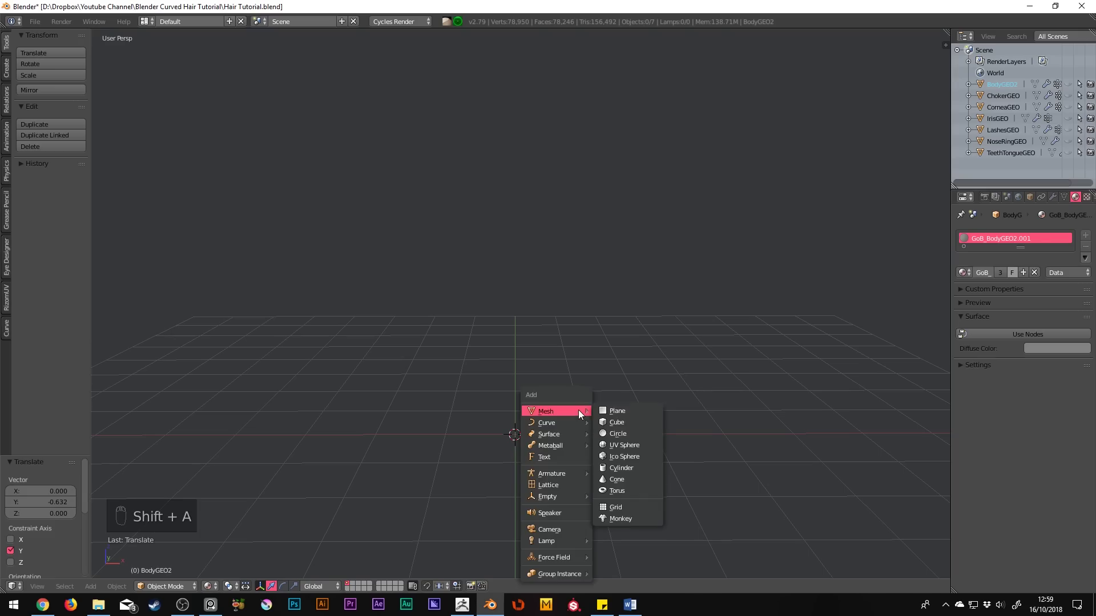
click(613, 424)
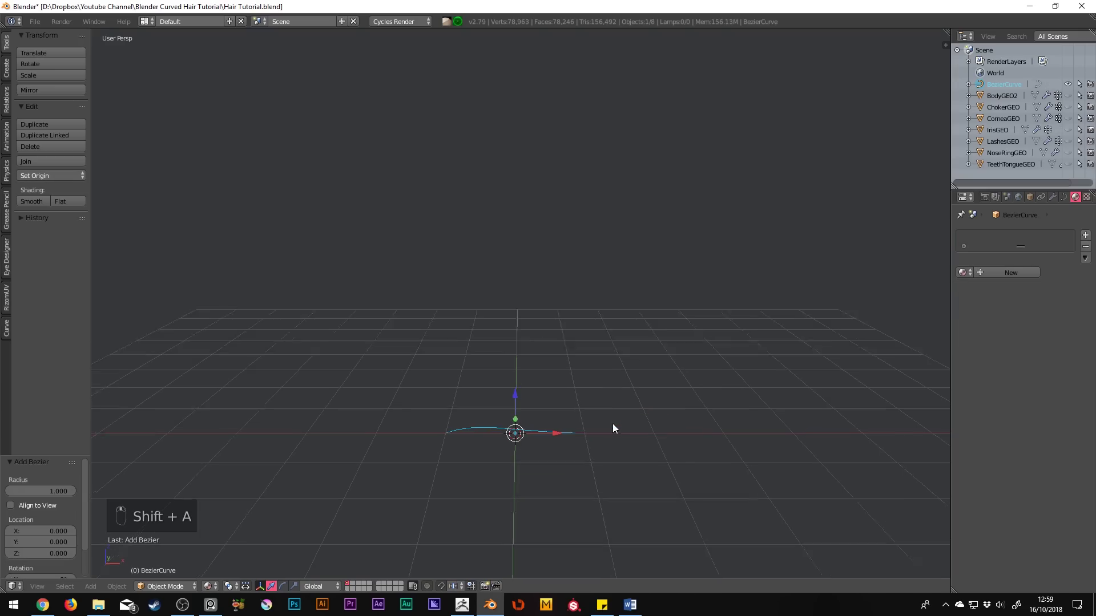
middle_drag(613, 424, 610, 441)
key(shift+a)
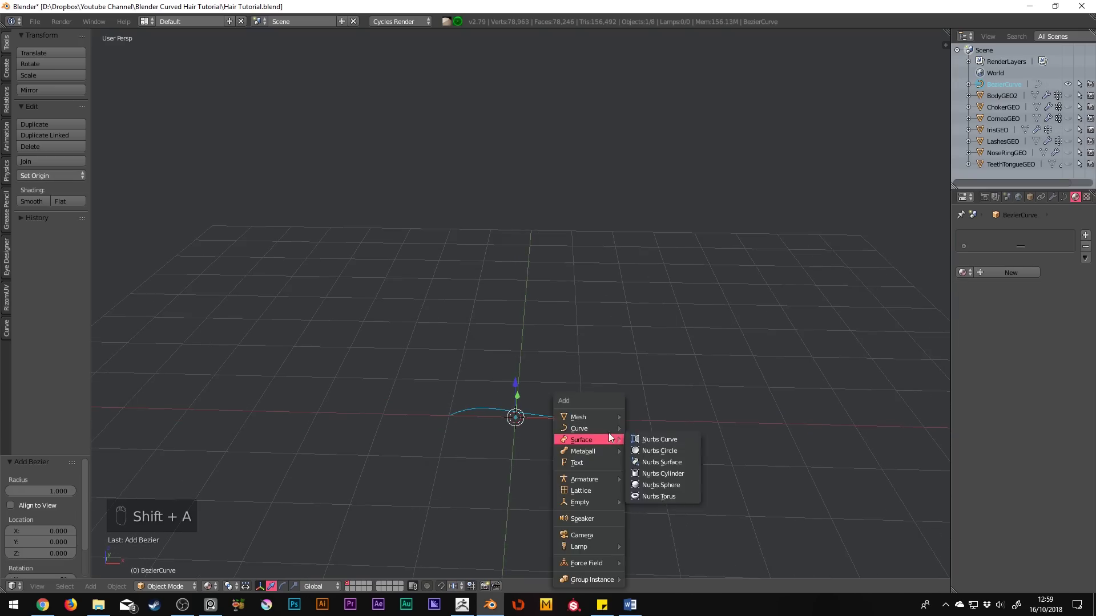
click(646, 438)
key(s)
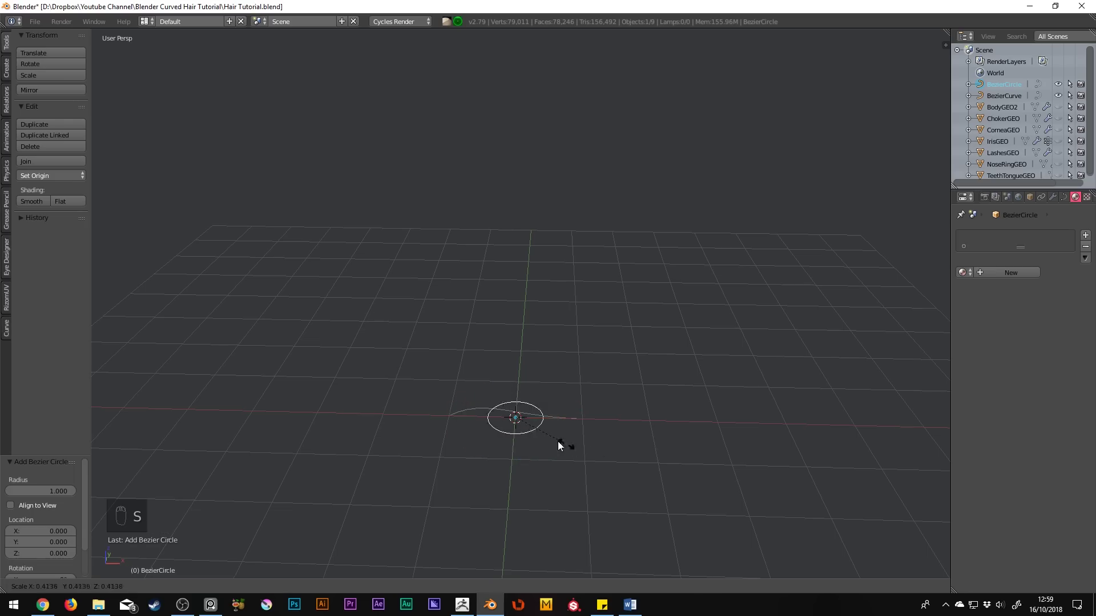
click(551, 438)
scroll(467, 454, up, 2)
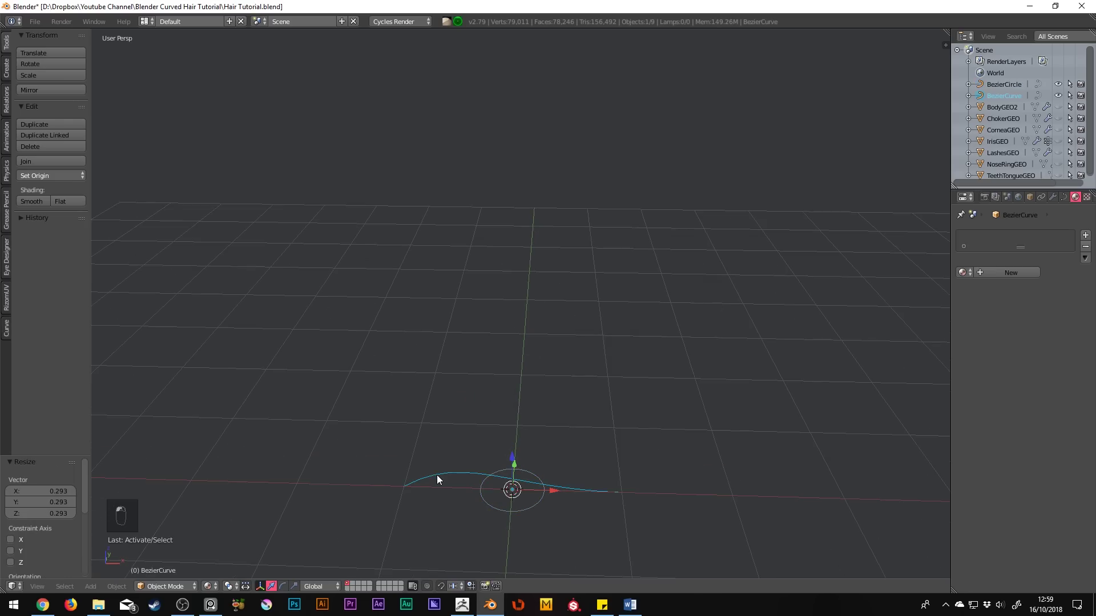
Step: Set BezierCircle as the curve's bevel object and enable Fill Caps
click(1064, 197)
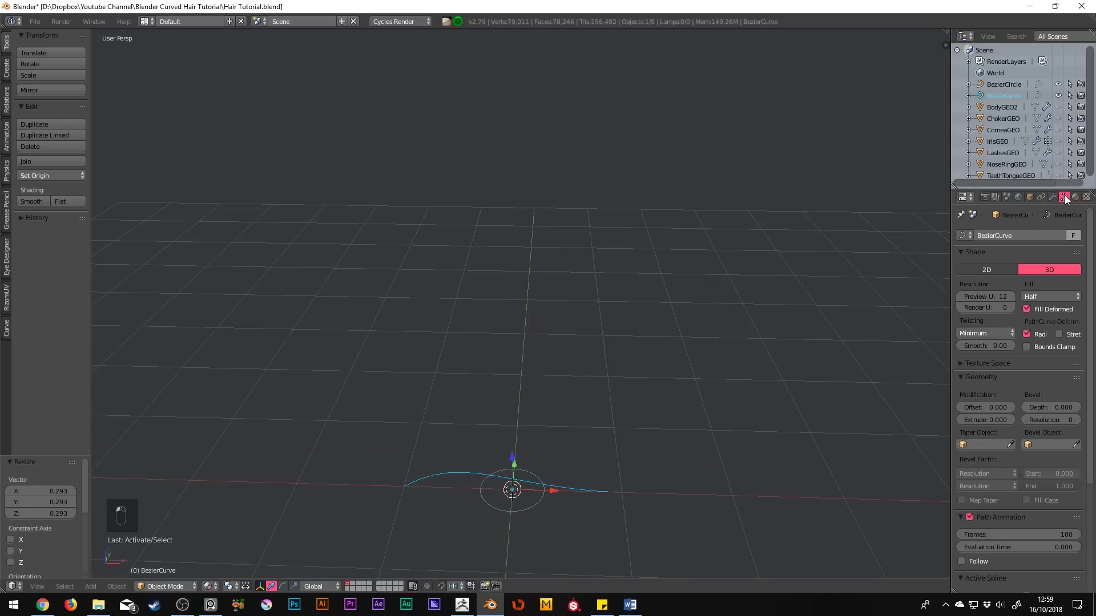
click(1051, 447)
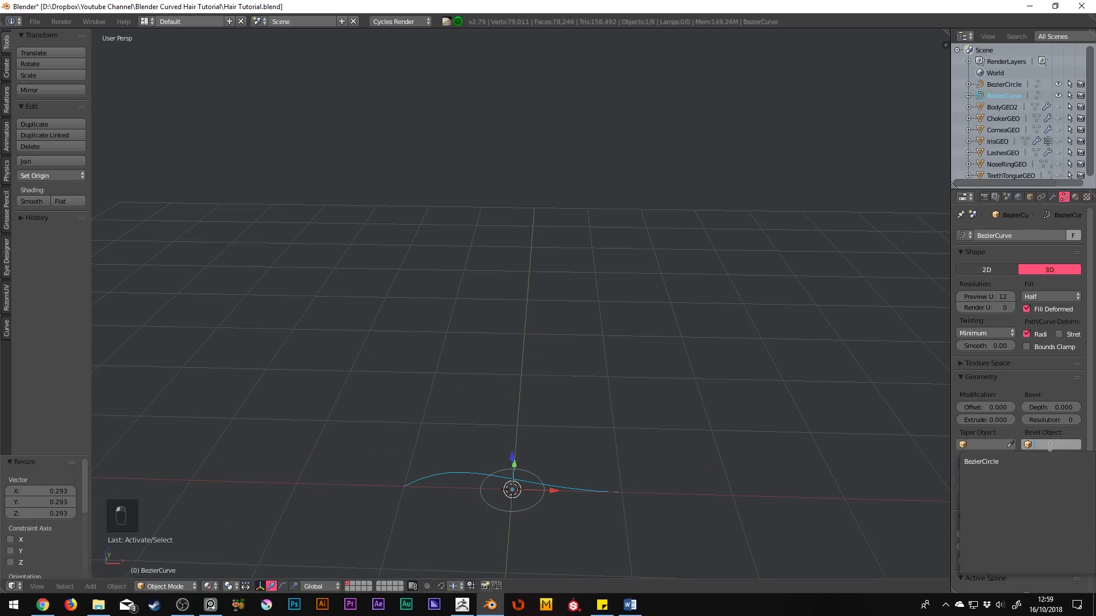
click(1002, 461)
mouse_move(883, 463)
middle_down()
mouse_move(679, 431)
mouse_move(712, 312)
mouse_move(732, 378)
mouse_move(791, 374)
mouse_move(756, 377)
middle_up()
click(1027, 500)
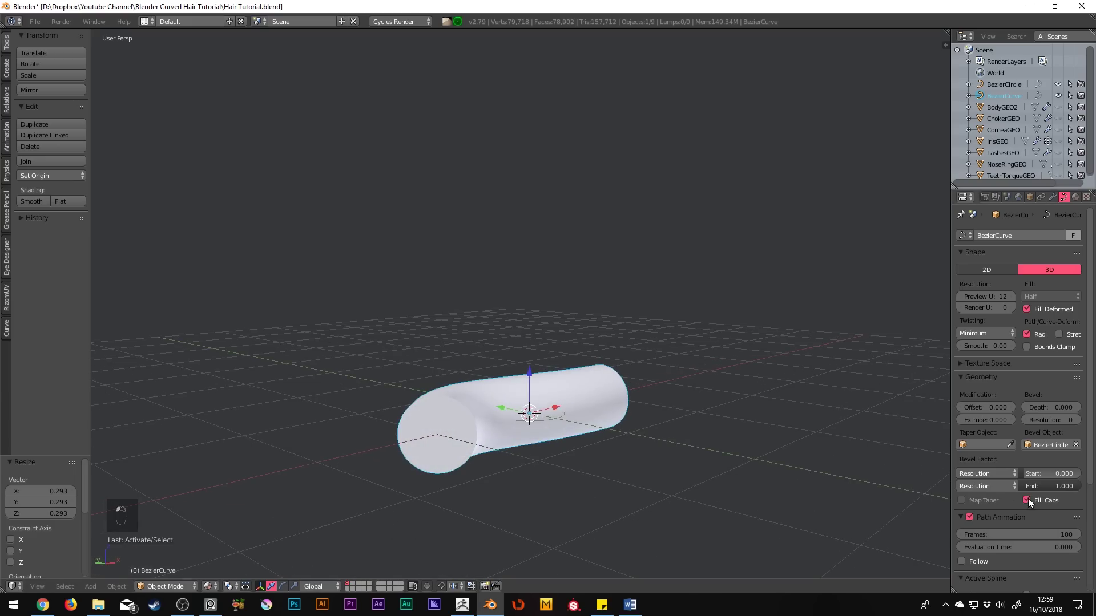
Step: Bend the tube in Edit Mode by moving a curve control point up, then down-left
key(Tab)
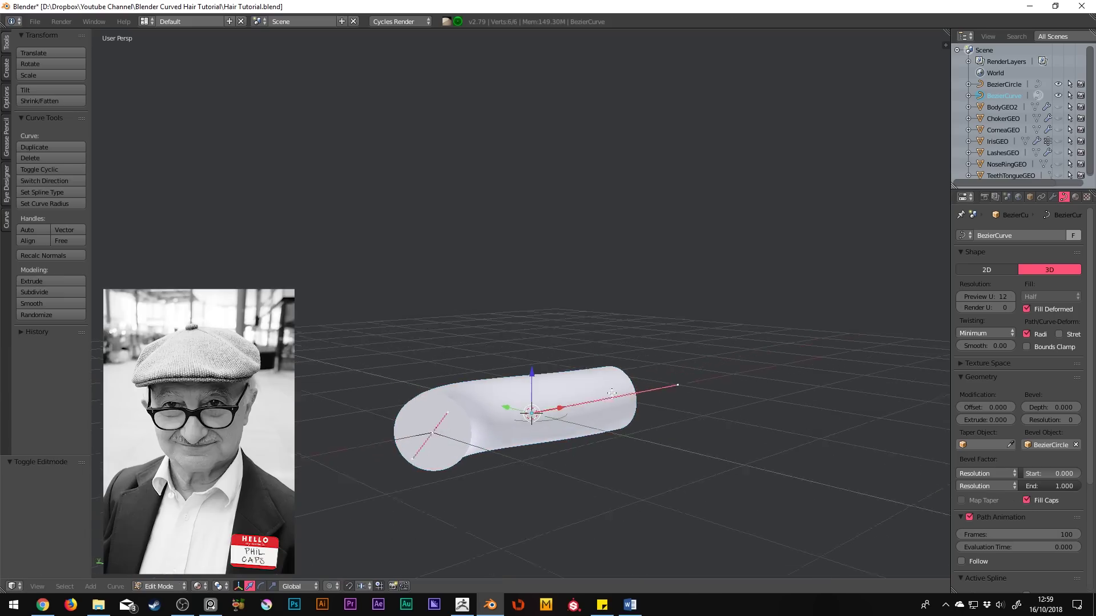
middle_drag(612, 389, 645, 416)
right_click(636, 401)
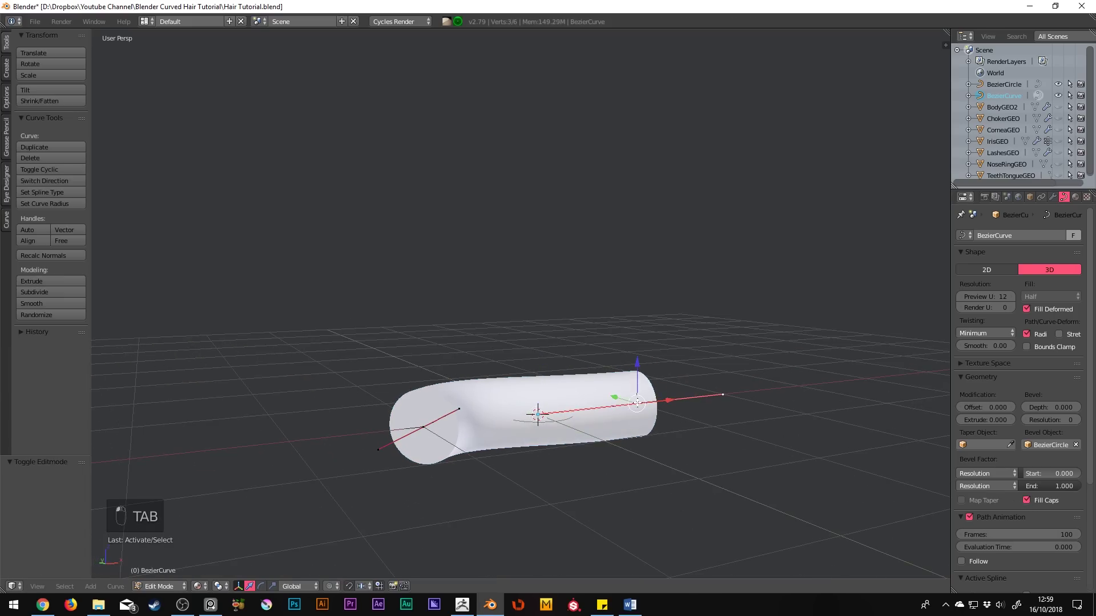
key(g)
click(704, 278)
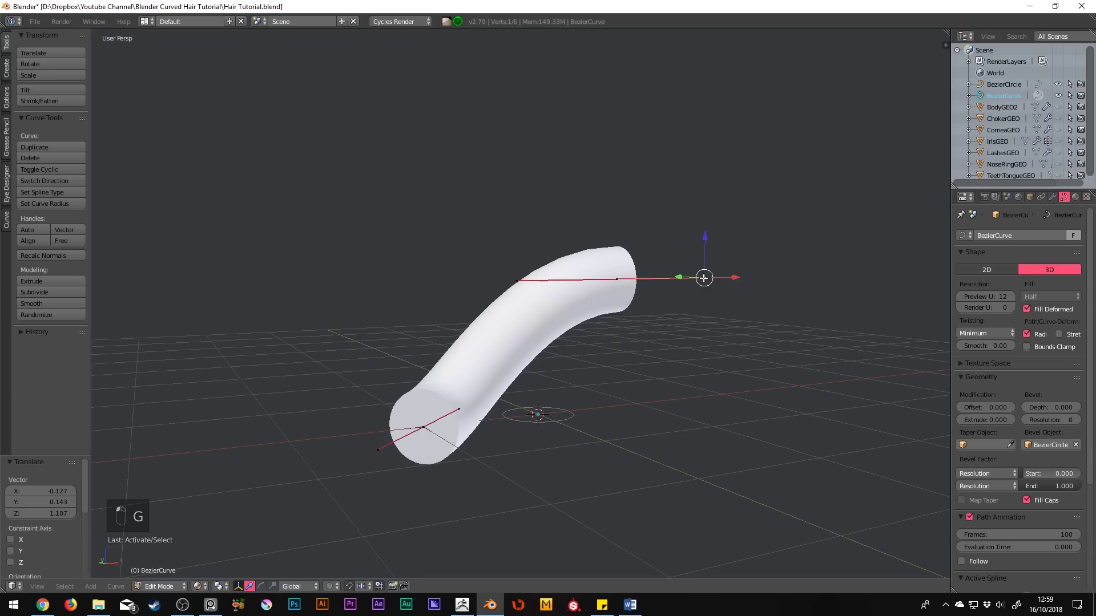
key(g)
click(653, 379)
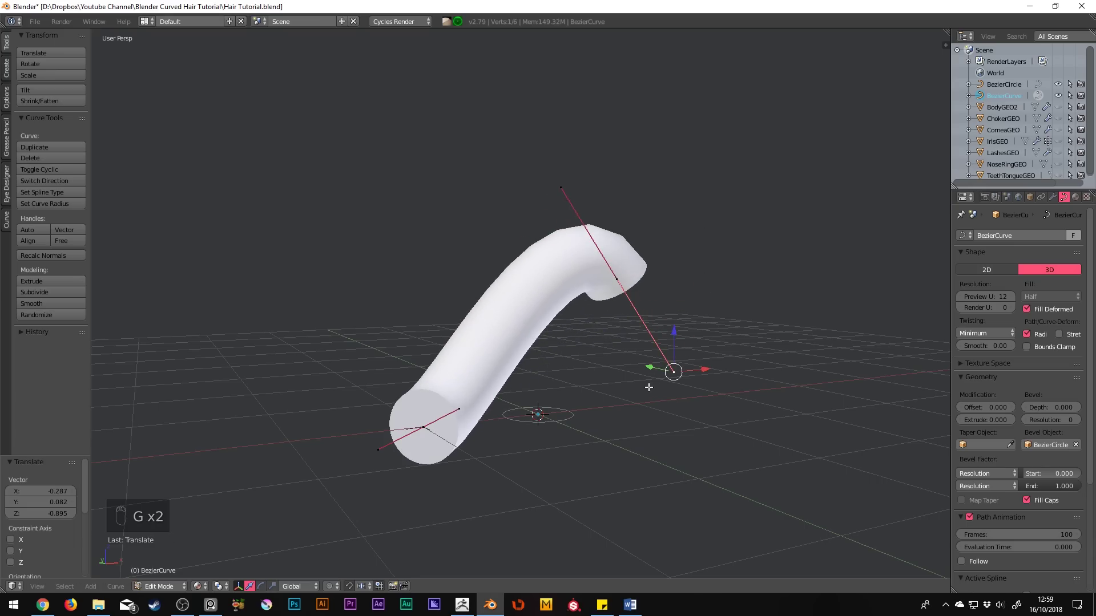
mouse_move(643, 392)
middle_down()
mouse_move(531, 435)
mouse_move(575, 478)
middle_up()
Step: Move the BezierCircle's points in Edit Mode to reshape the tube profile
key(Tab)
right_click(569, 437)
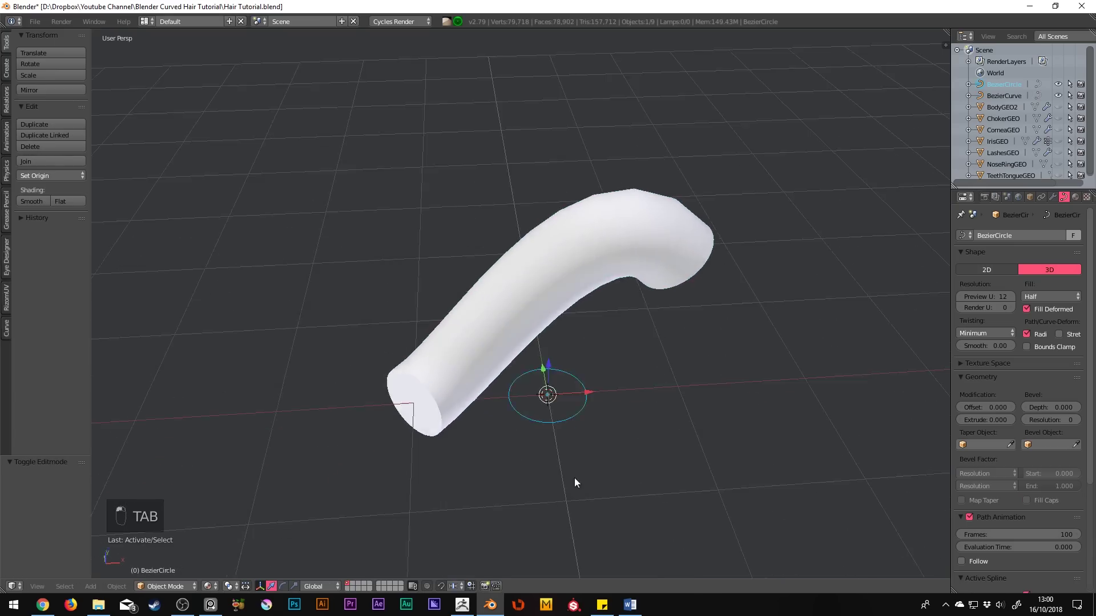
key(Tab)
key(g)
click(570, 414)
middle_drag(570, 414, 555, 388)
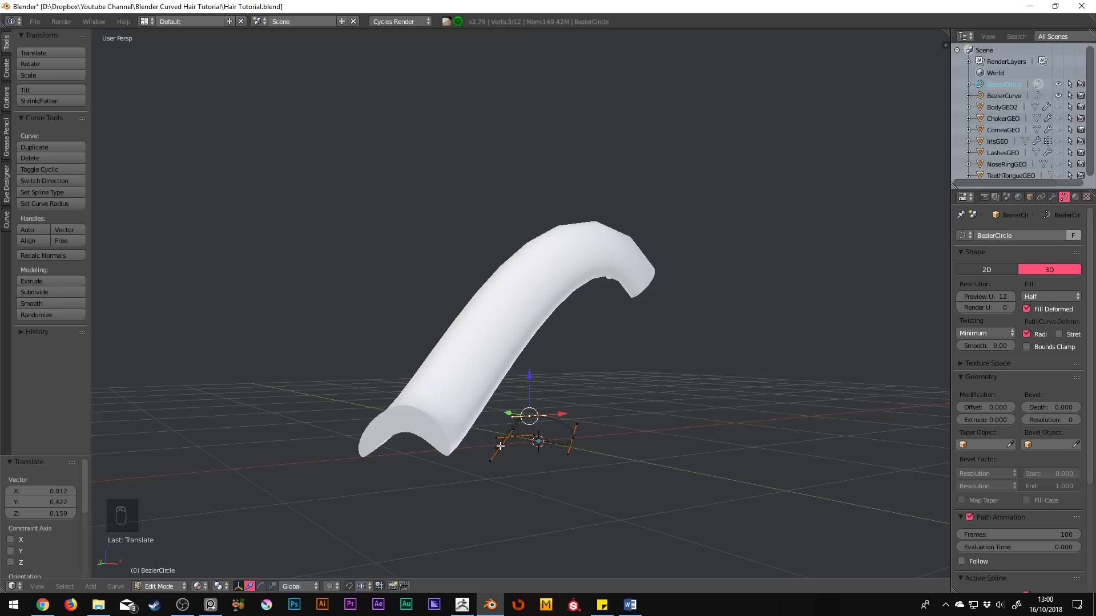
mouse_move(501, 445)
middle_down()
mouse_move(533, 374)
mouse_move(578, 388)
middle_up()
Step: Select a different point and move it twice to refine the shape
right_click(534, 374)
key(g)
click(590, 378)
key(g)
click(578, 388)
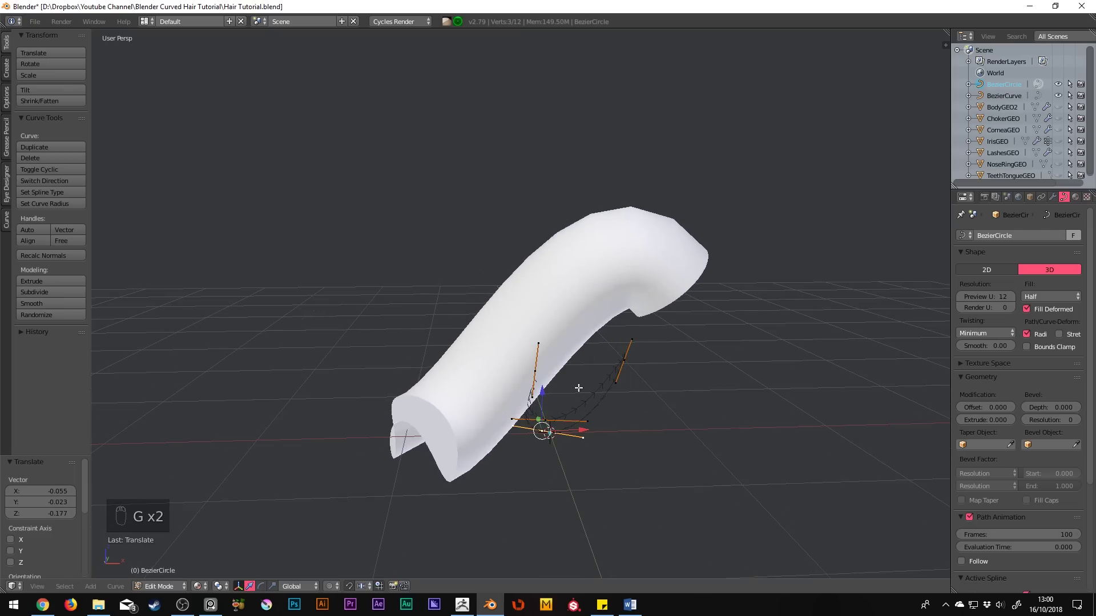
middle_drag(644, 388, 634, 374)
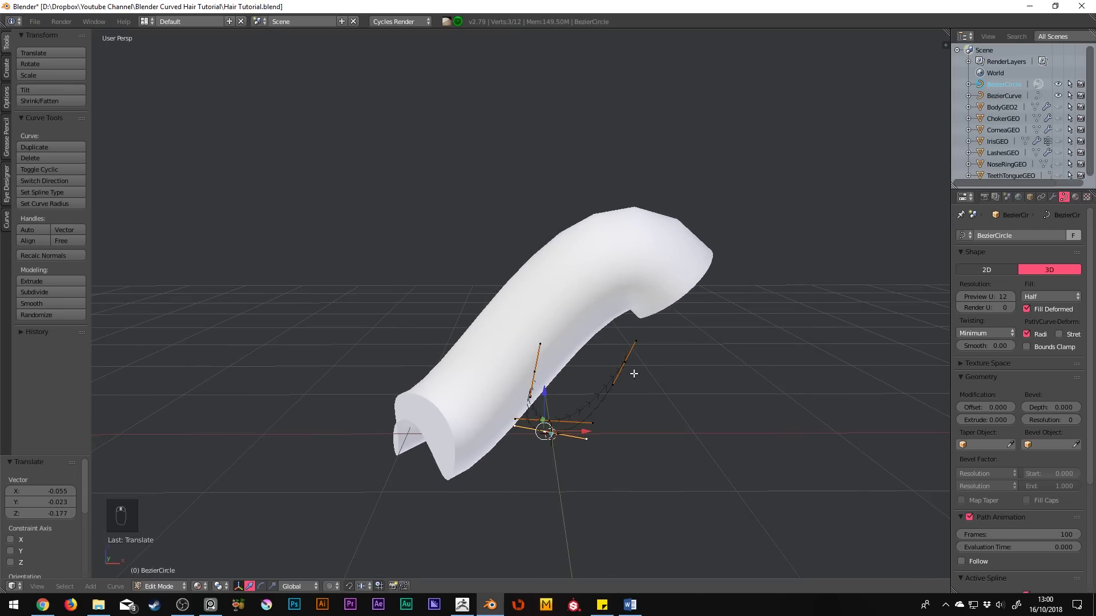
Step: Delete the test curve and bevel circle, and show the Bevel Curve Tools tab
key(Tab)
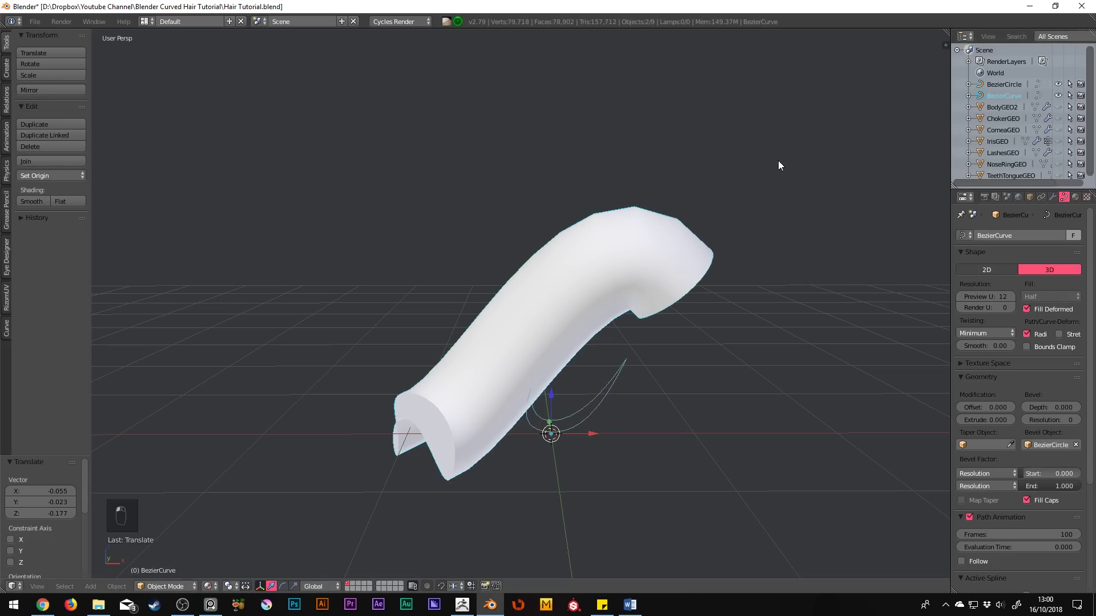
key(Delete)
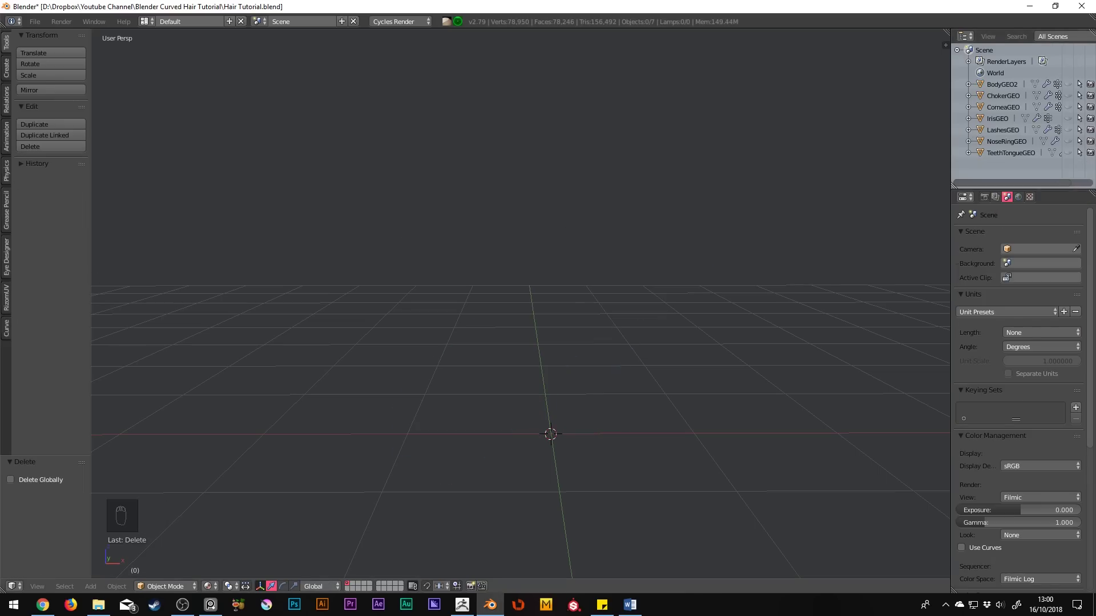
click(7, 332)
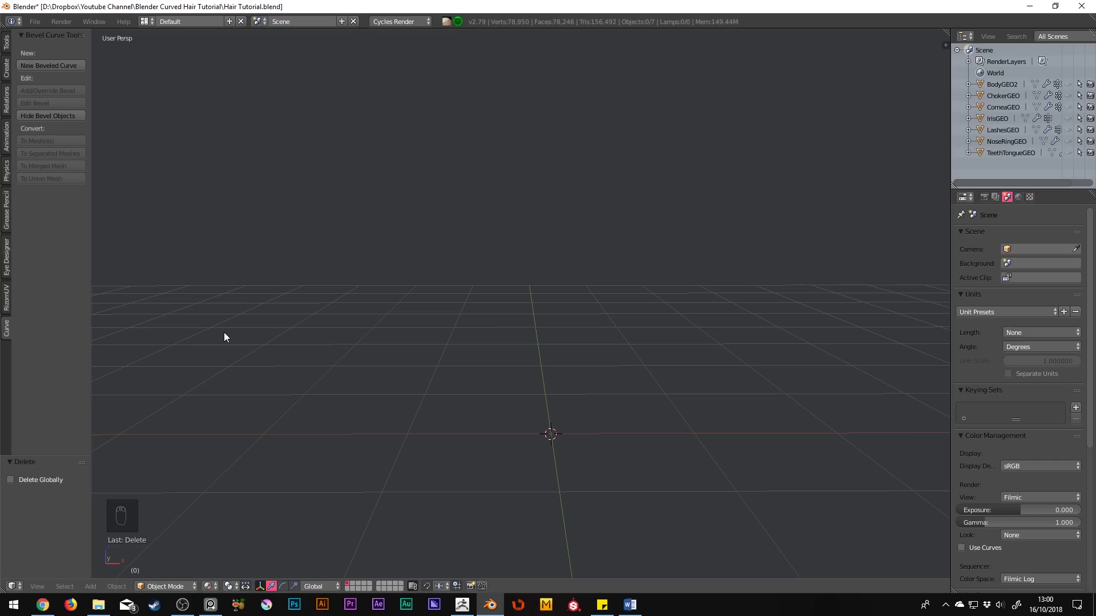
Step: Create a New Beveled Curve and set its Shape to Square
click(64, 67)
middle_drag(220, 167, 263, 171)
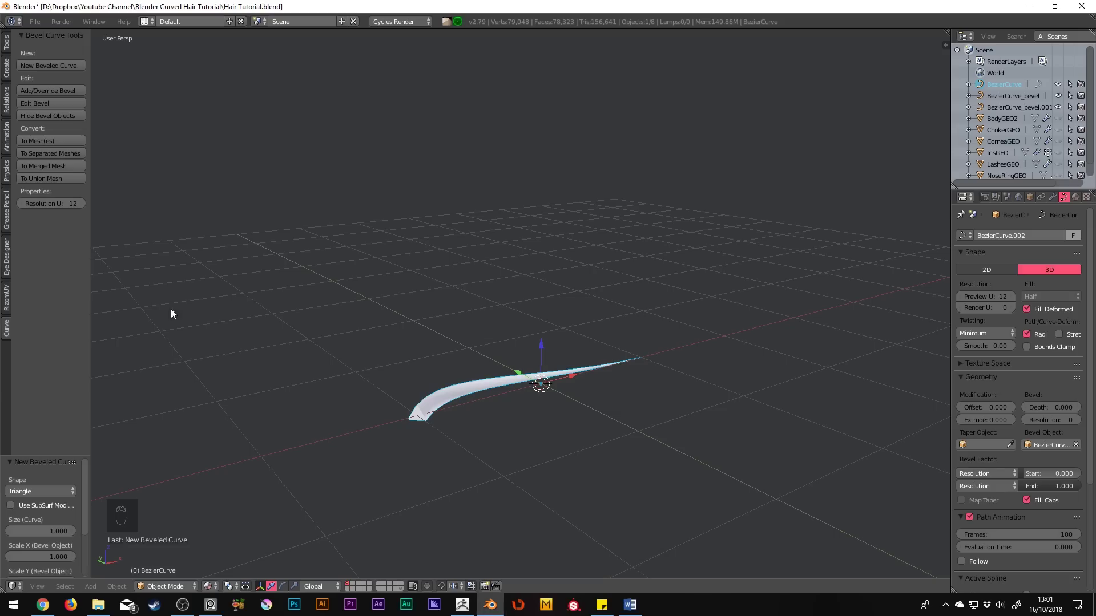
drag(73, 454, 83, 343)
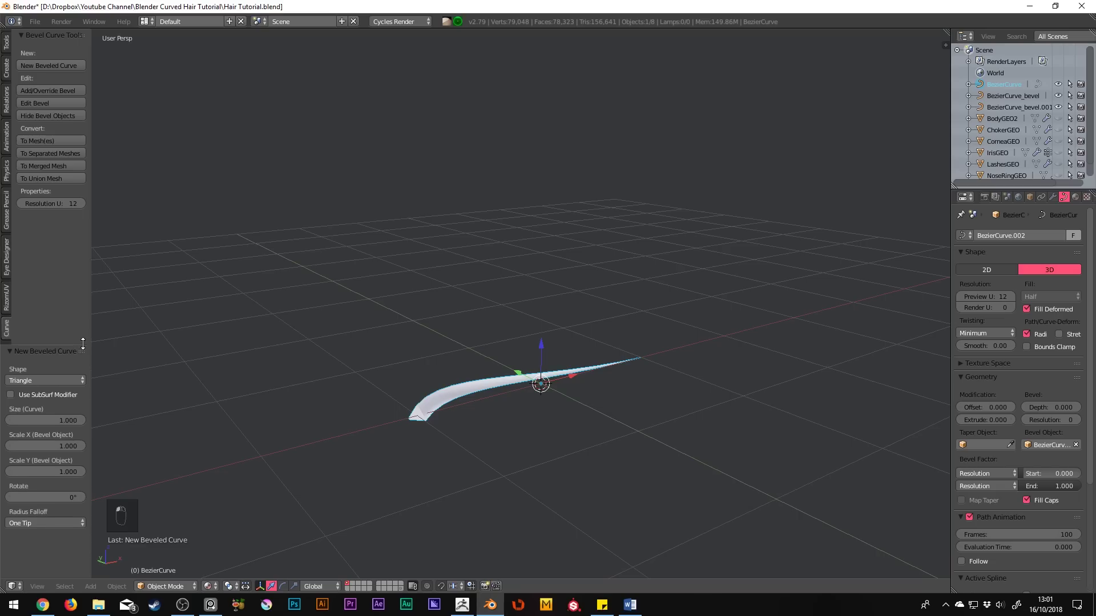
click(75, 381)
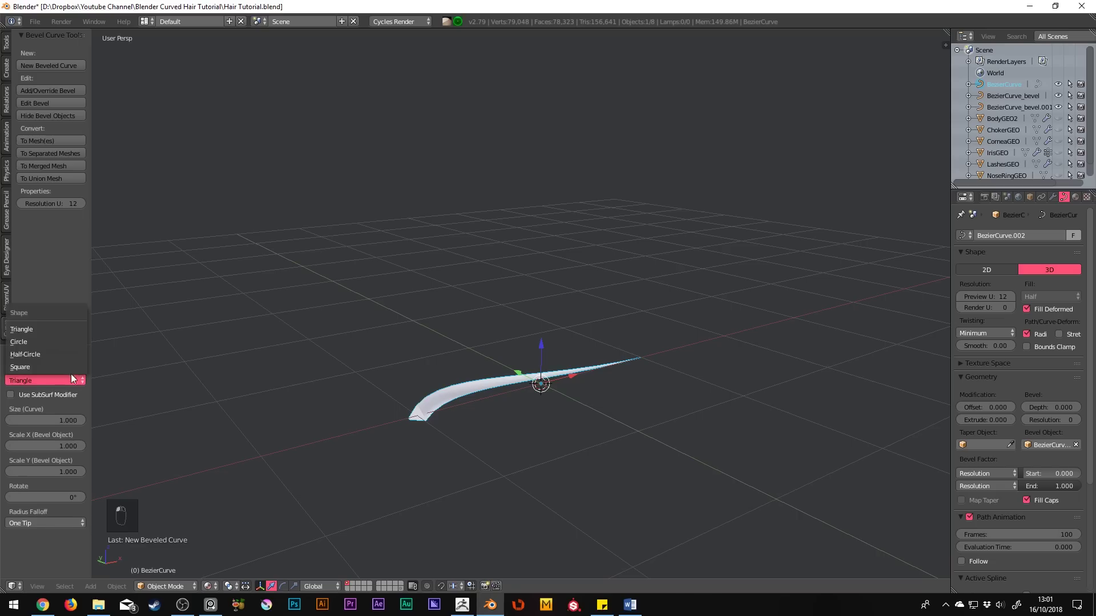
click(69, 369)
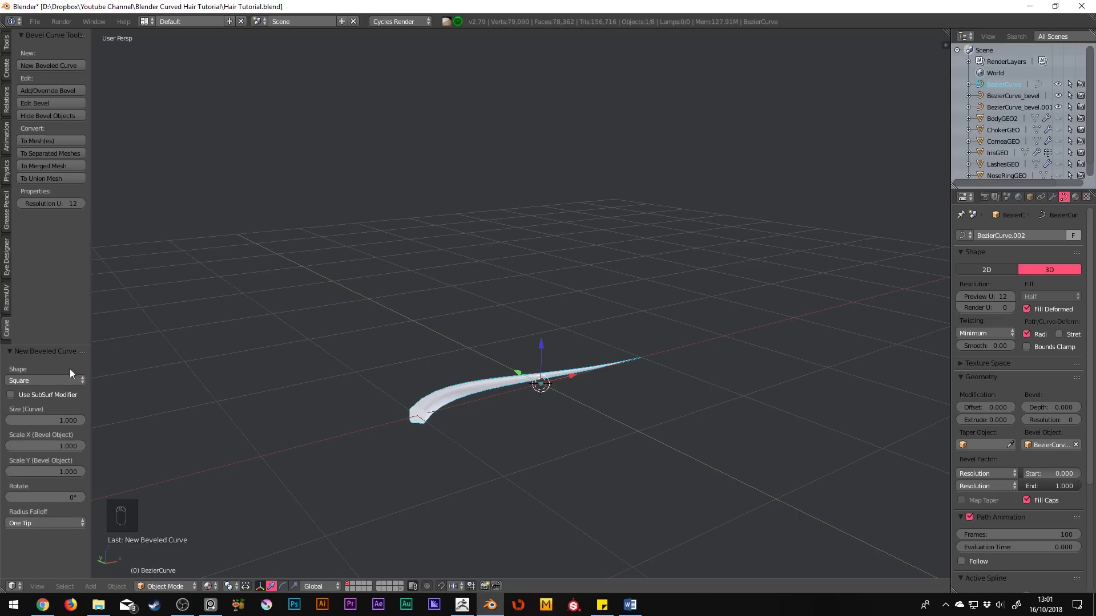
Step: Tick Use SubSurf Modifier and set Radius Falloff to No Tip
click(10, 395)
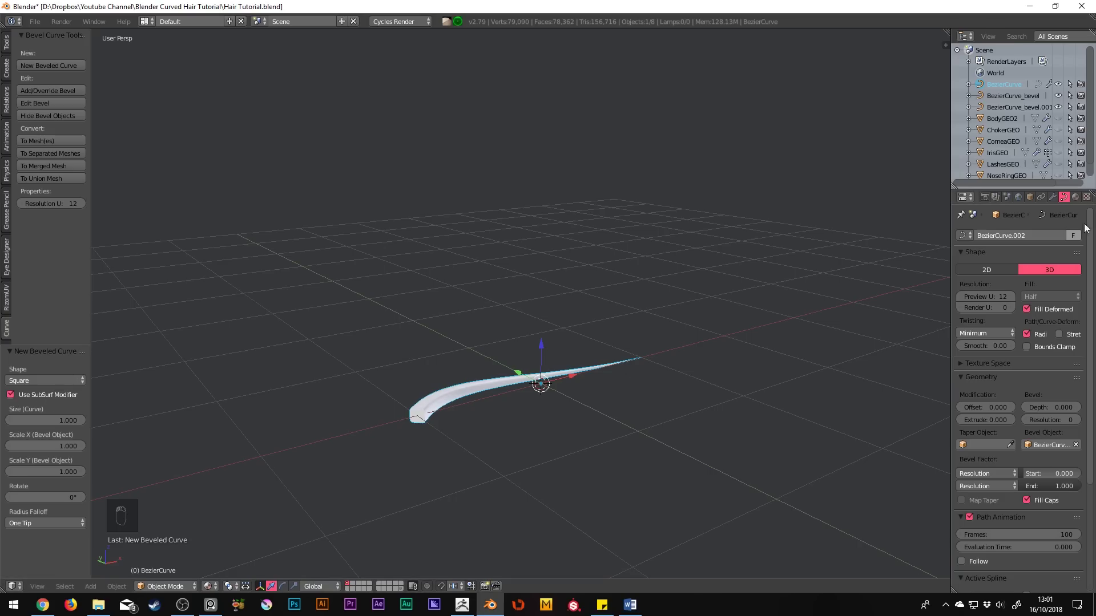
click(1052, 198)
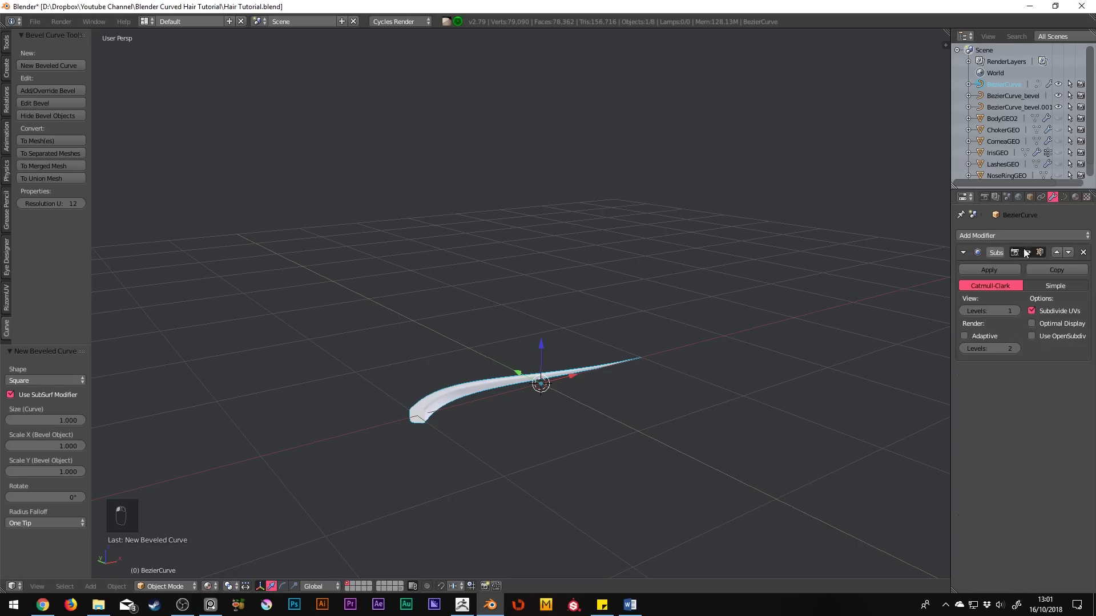
click(1063, 197)
click(73, 523)
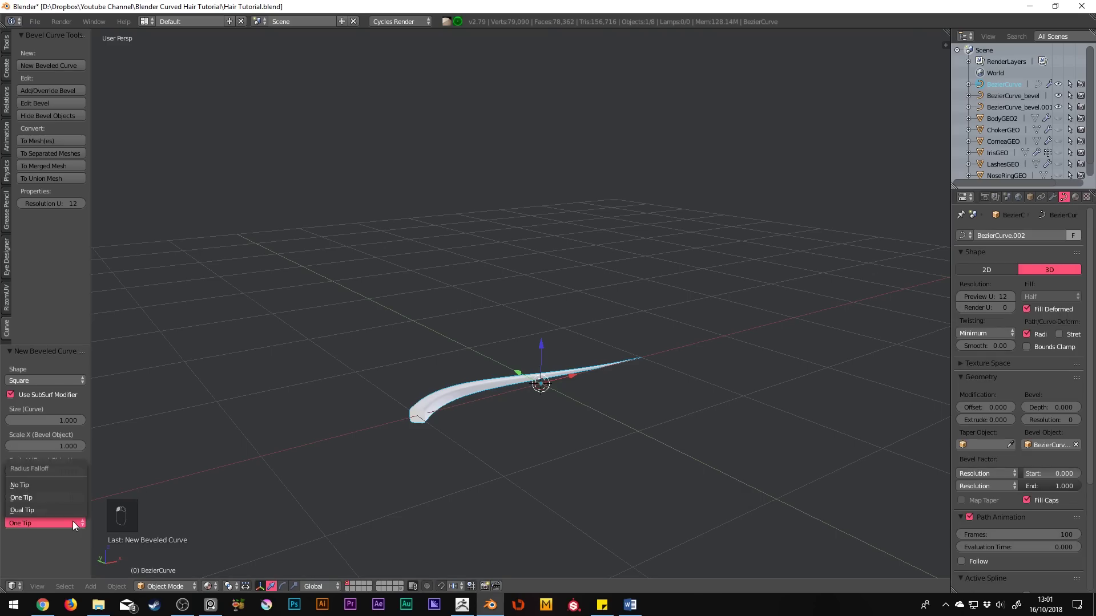
click(70, 488)
mouse_move(422, 461)
middle_down()
mouse_move(448, 472)
mouse_move(437, 492)
middle_up()
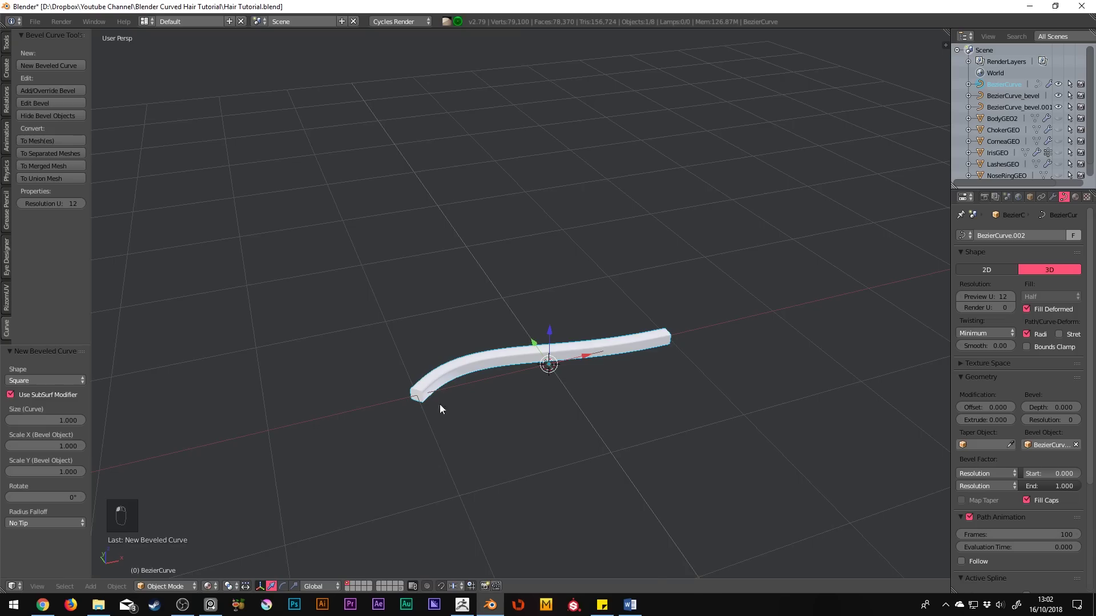
key(Tab)
mouse_move(477, 404)
middle_down()
mouse_move(479, 392)
mouse_move(467, 442)
middle_up()
Step: Edit the strand's bevel profile, moving one point inward into a V notch
key(Tab)
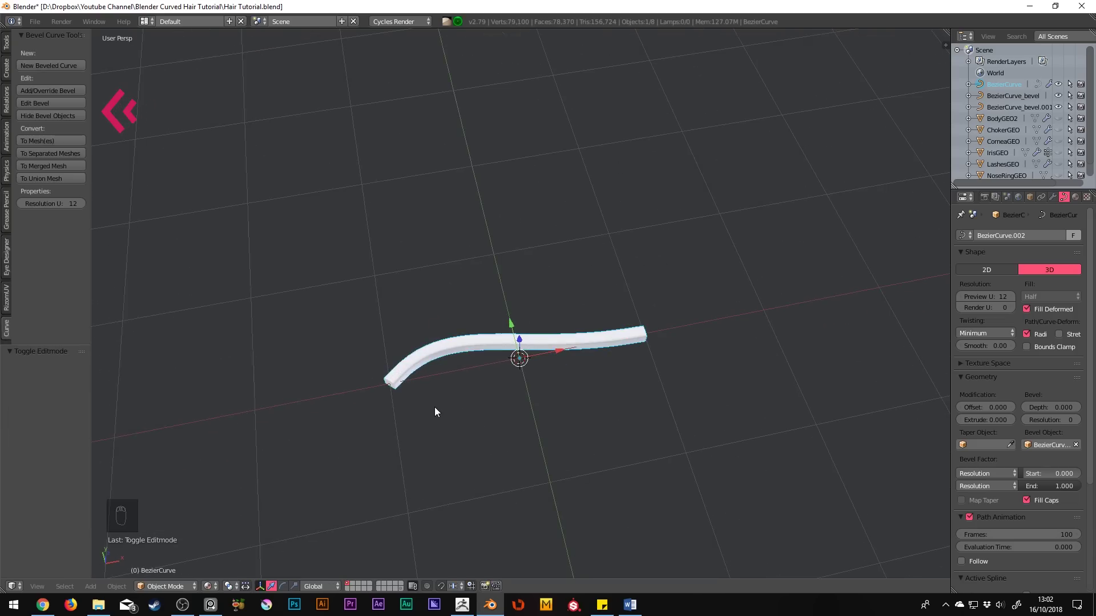
click(65, 103)
mouse_move(240, 339)
middle_down()
mouse_move(331, 348)
mouse_move(406, 330)
middle_up()
scroll(405, 330, up, 5)
right_click(408, 292)
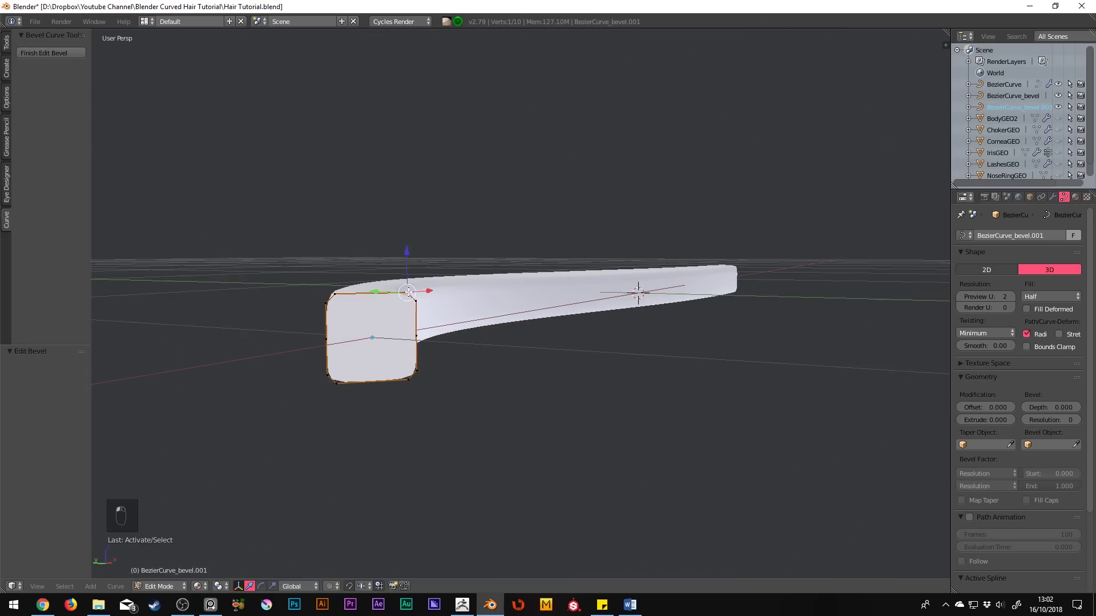
key(g)
click(369, 347)
key(g)
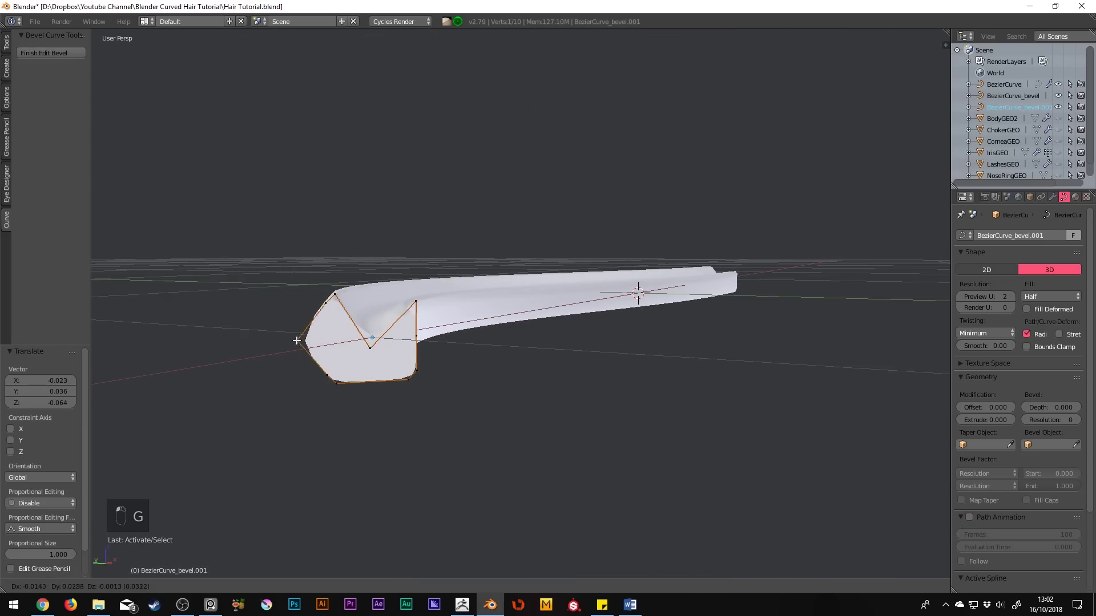
click(285, 341)
key(Tab)
Step: Enable wireframe display over the strand in the Object properties
click(1028, 197)
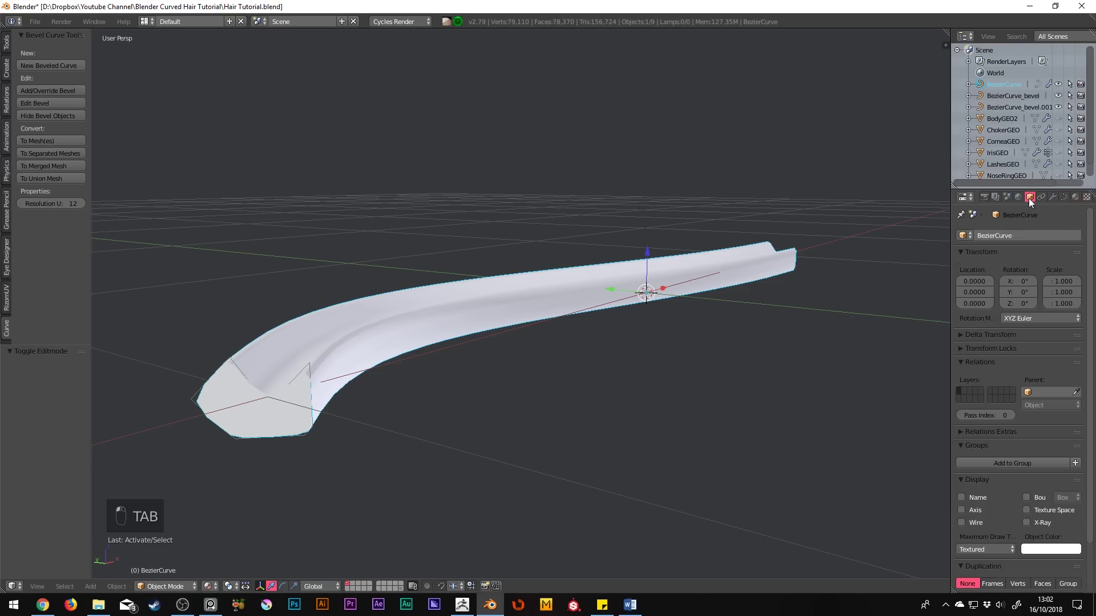
click(981, 520)
click(1063, 198)
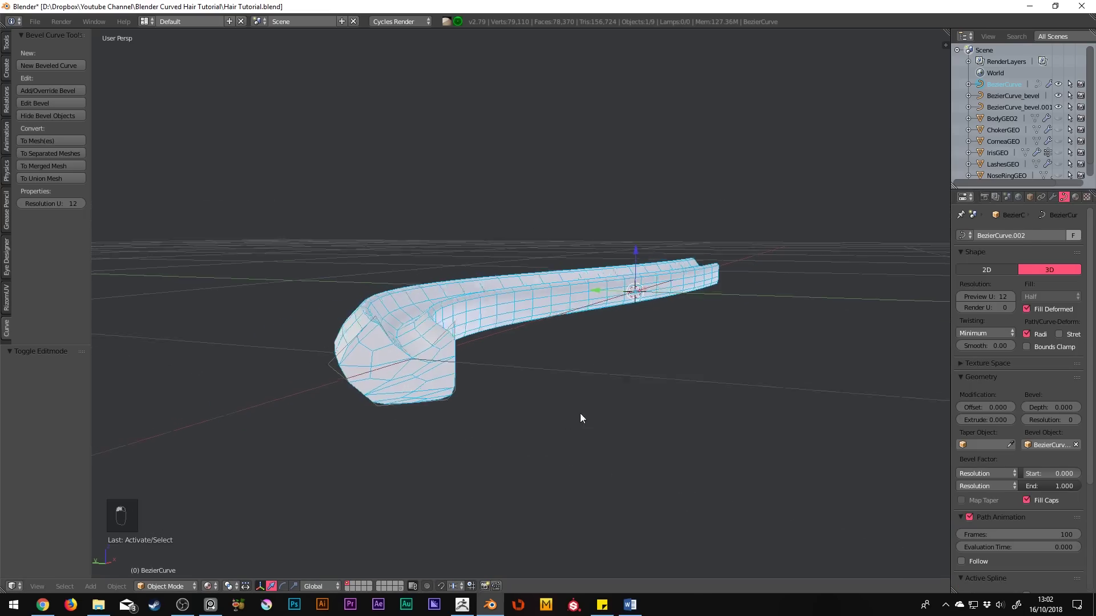
middle_drag(579, 413, 459, 373)
Step: Re-enter the bevel profile and shift several vertices further left
click(61, 104)
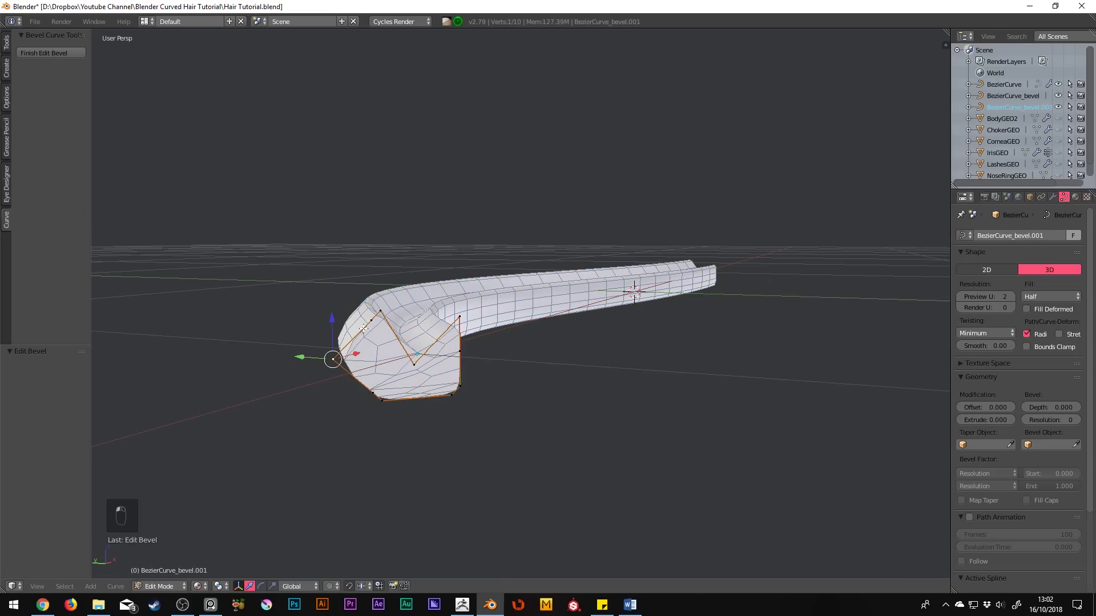
right_click(334, 359)
key(g)
click(317, 343)
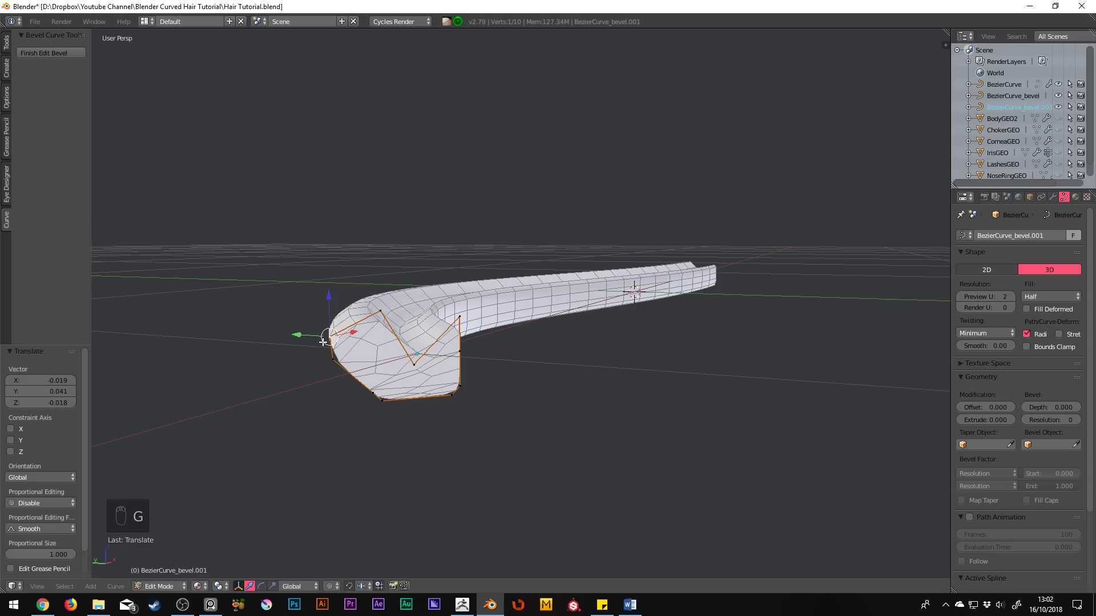
key(g)
click(299, 347)
key(g)
click(363, 356)
right_click(378, 310)
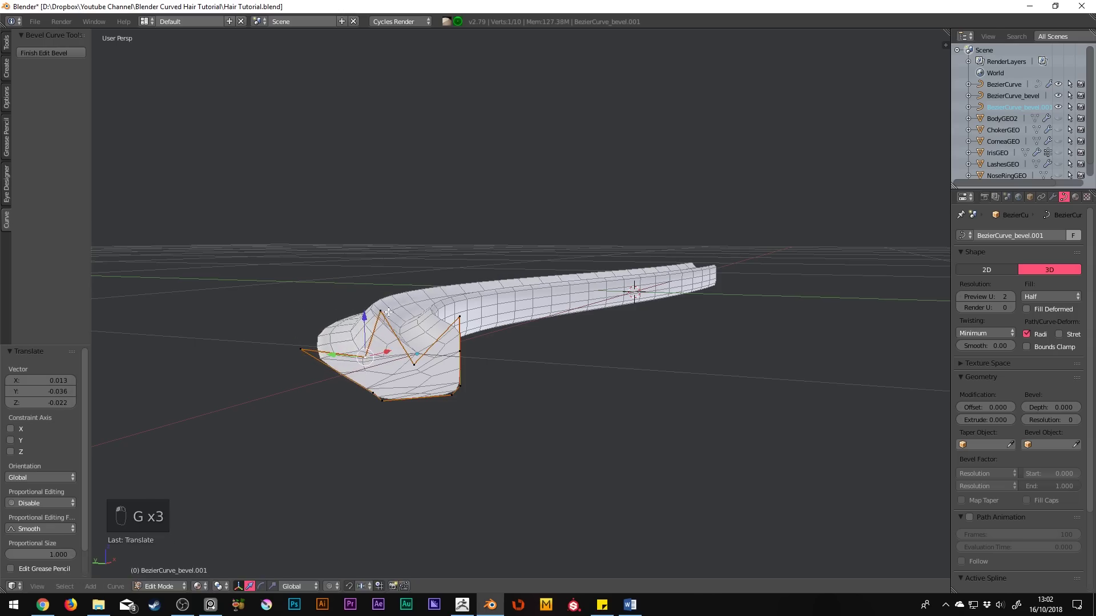
key(g)
click(355, 318)
right_click(460, 317)
key(g)
click(423, 326)
Step: Pull the lower profile vertices right and drag one far left to widen the profile
right_click(460, 353)
key(g)
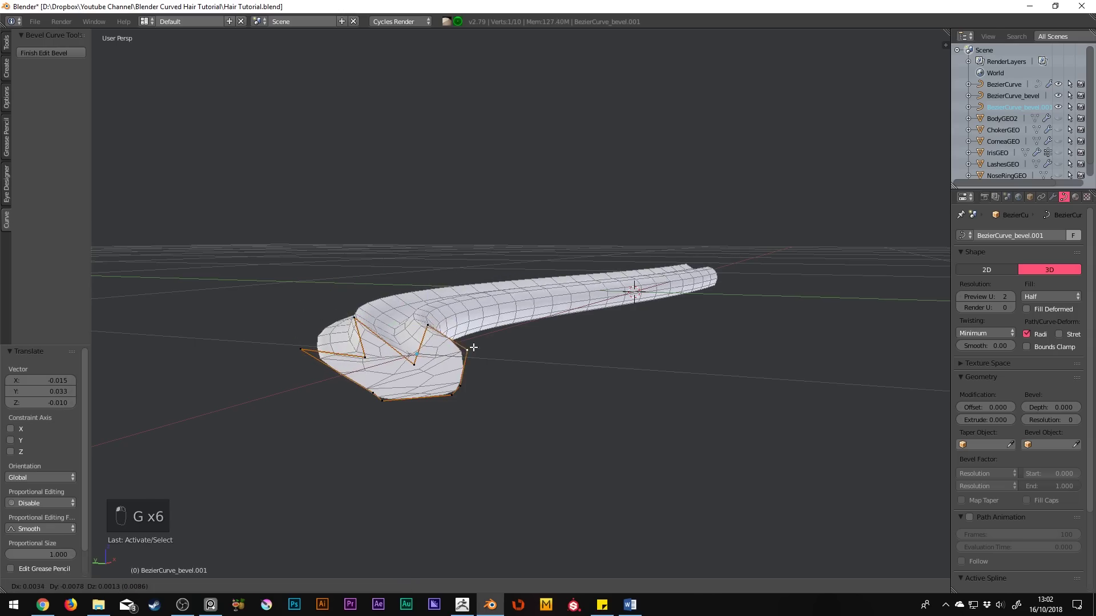
click(464, 353)
key(g)
click(562, 359)
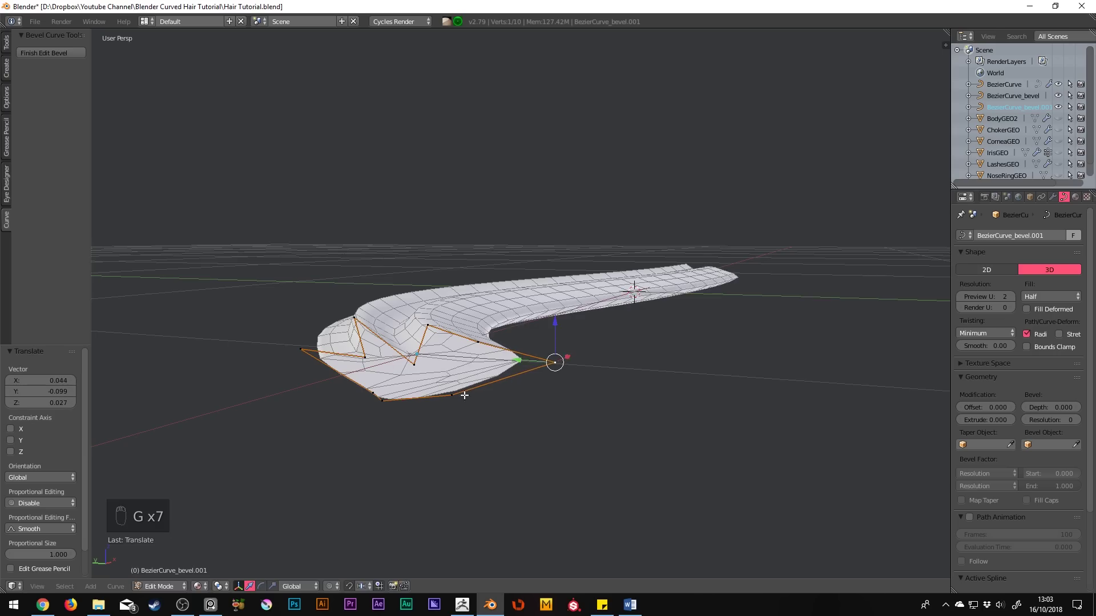
right_click(452, 394)
key(g)
click(519, 389)
right_drag(373, 394, 314, 396)
click(314, 395)
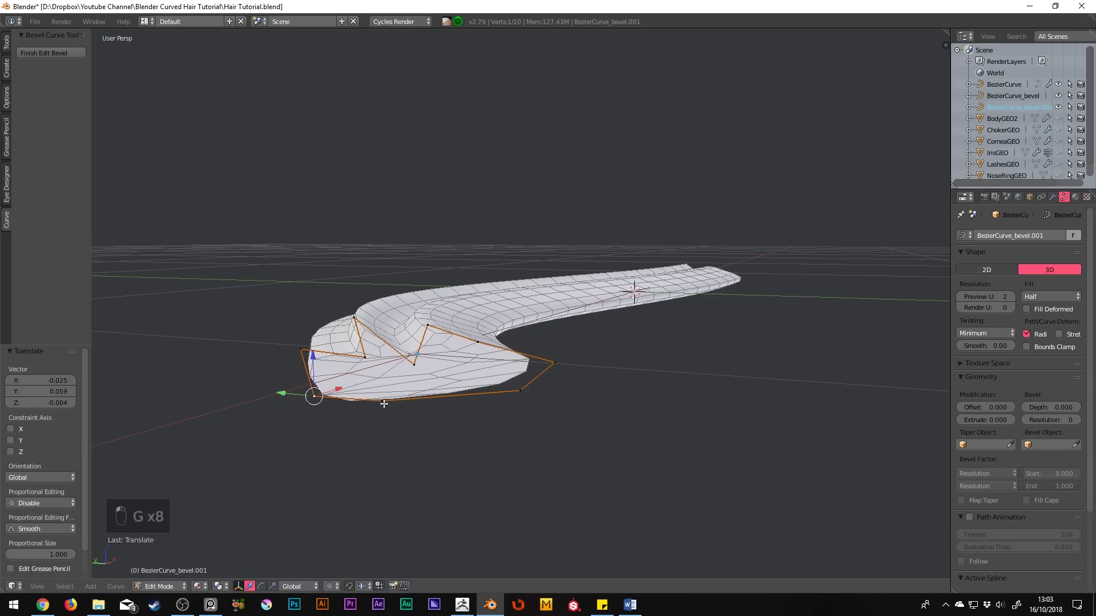
key(g)
click(316, 394)
scroll(554, 407, up, 2)
mouse_move(554, 407)
middle_down()
mouse_move(539, 421)
mouse_move(588, 379)
mouse_move(526, 412)
mouse_move(538, 422)
middle_up()
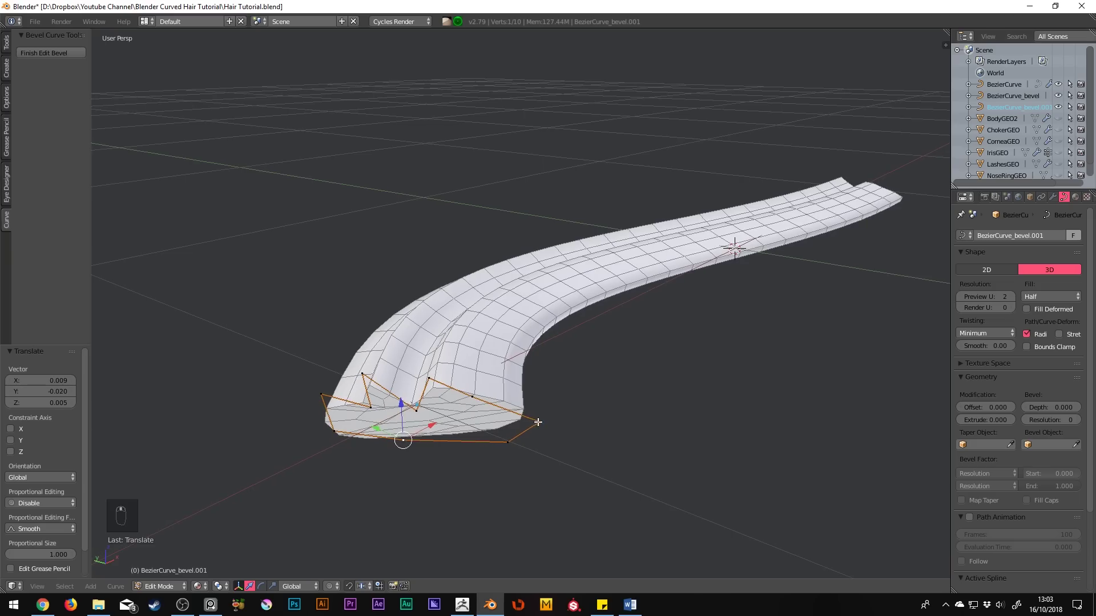
Step: Subdivide between two selected profile points and move a point to reshape the profile
shift+right_click(472, 396)
key(w)
click(468, 377)
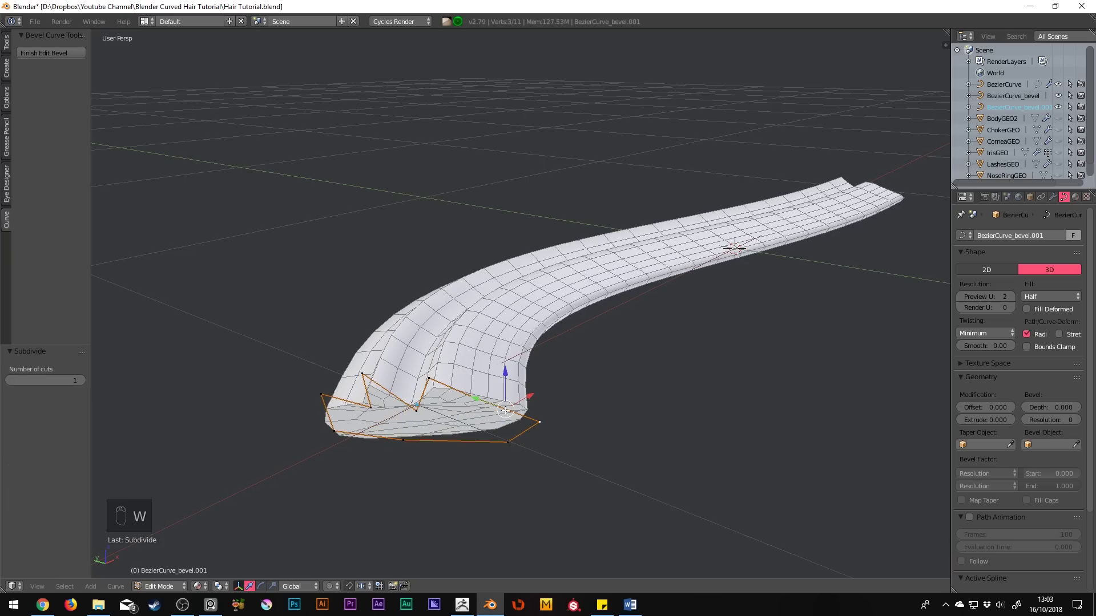
scroll(548, 325, up, 2)
key(a)
right_click(484, 432)
key(g)
key(g)
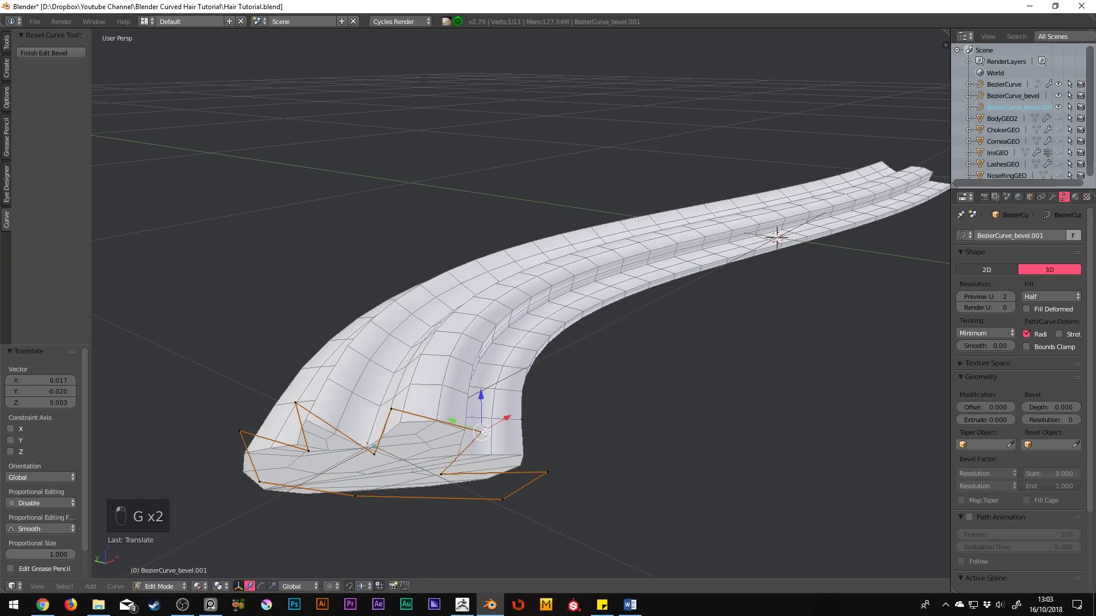
middle_drag(483, 432, 523, 423)
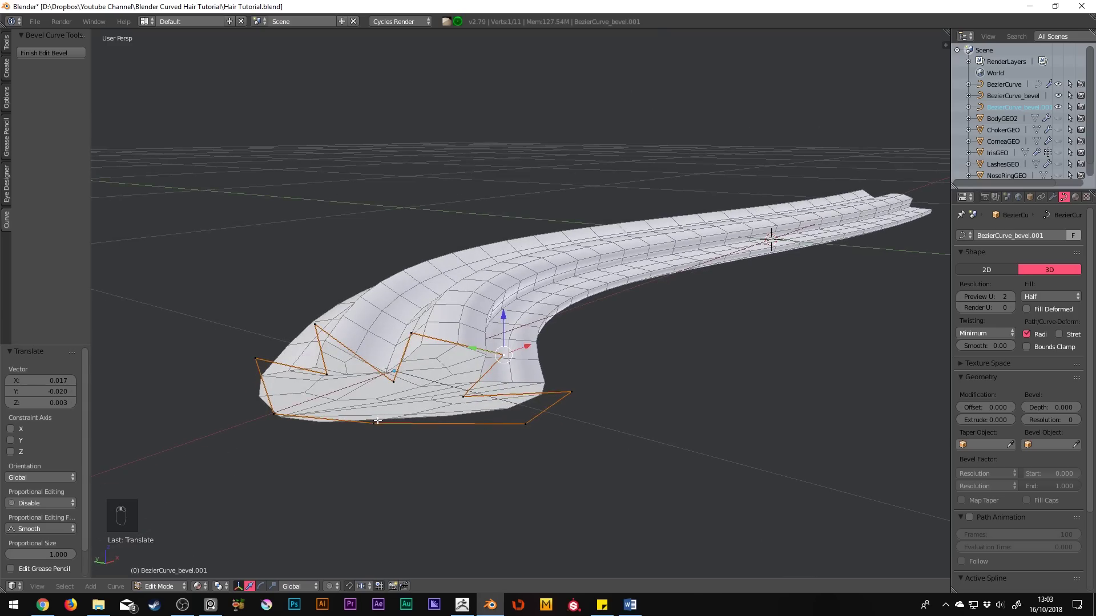
Step: Delete the unwanted profile vertex and reposition another profile point
right_click(377, 420)
key(Delete)
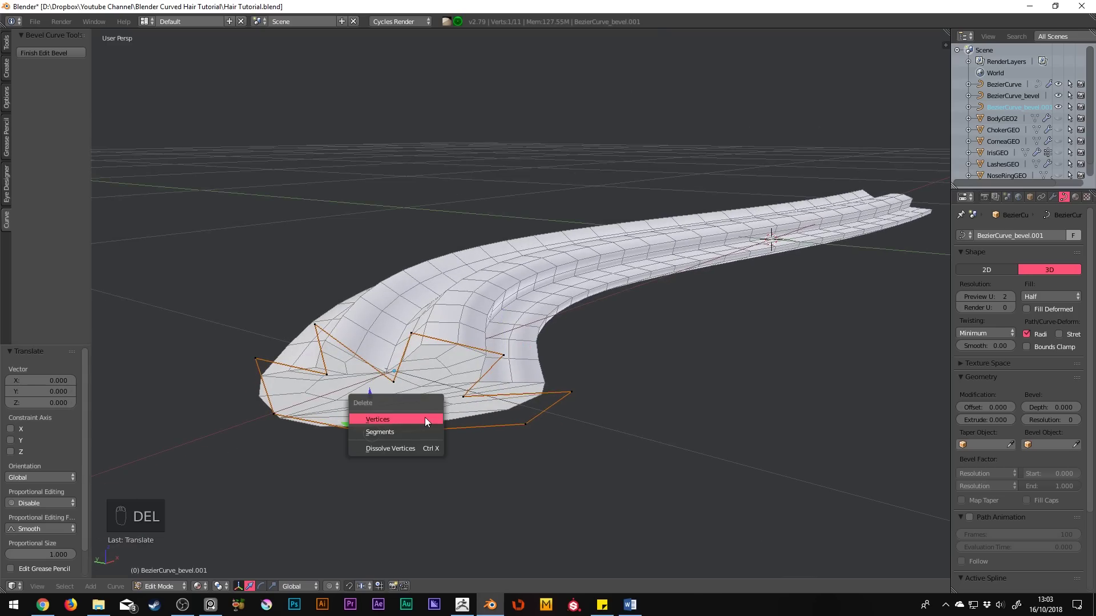
click(425, 417)
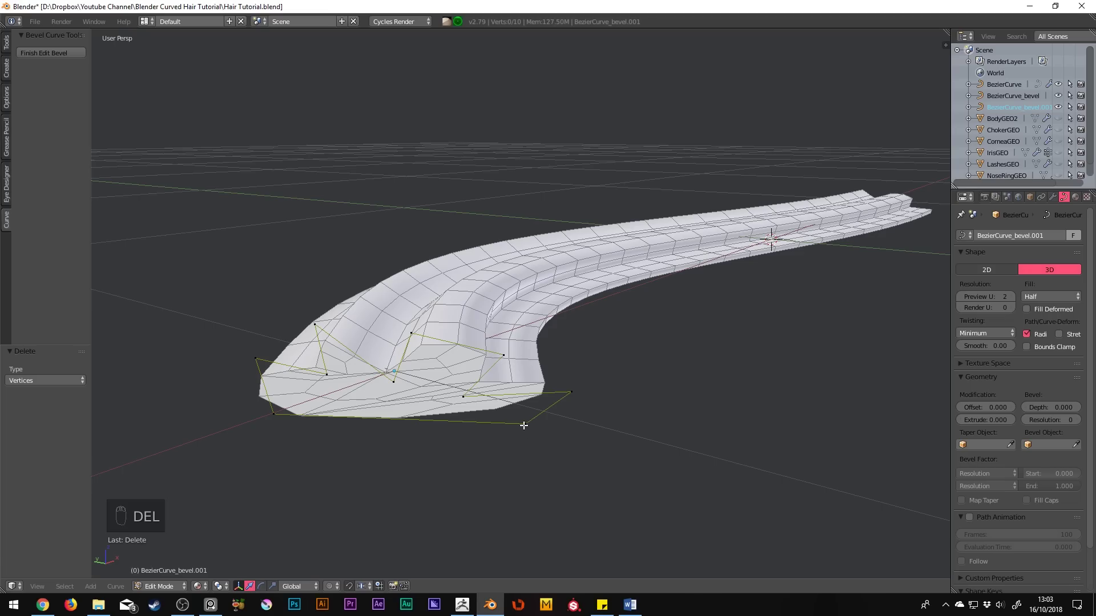
right_click(523, 425)
key(g)
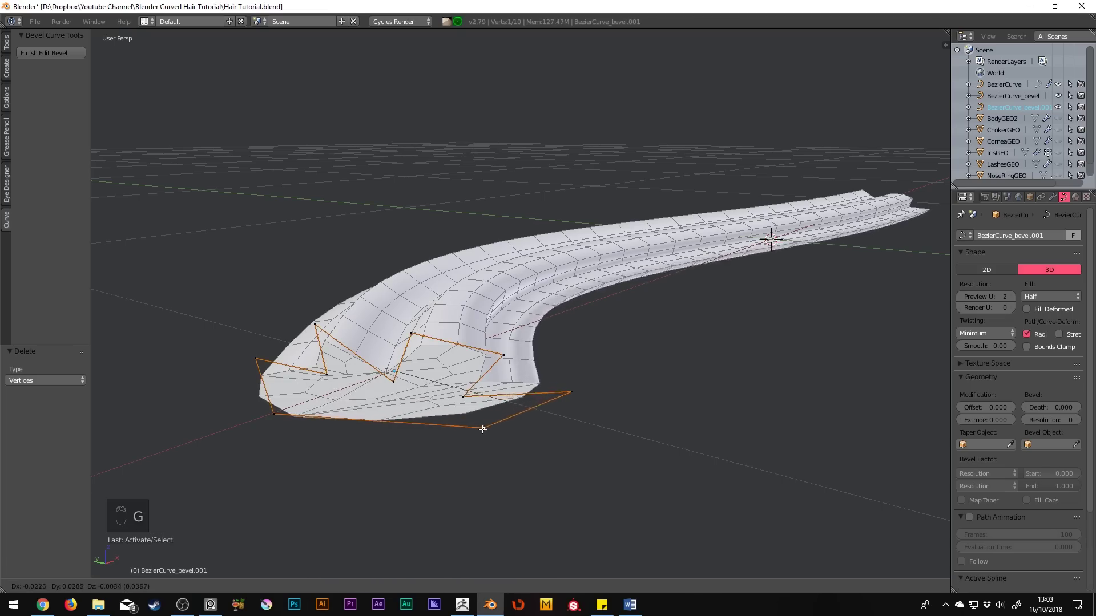
click(486, 429)
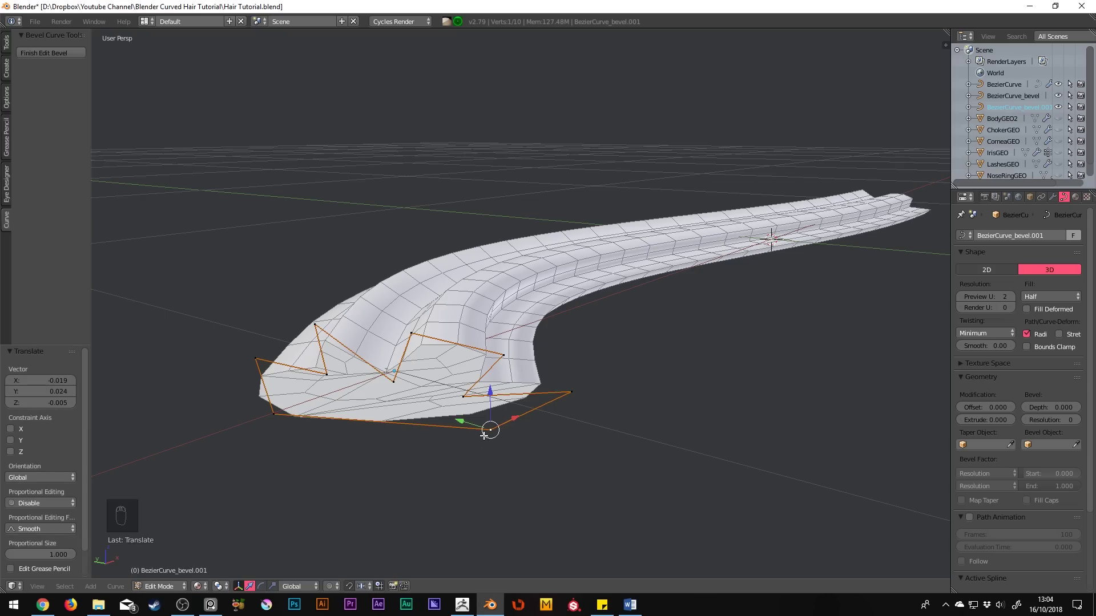
Step: Leave profile editing, select the hair strand and lower its Resolution U
middle_drag(489, 430, 471, 447)
key(Tab)
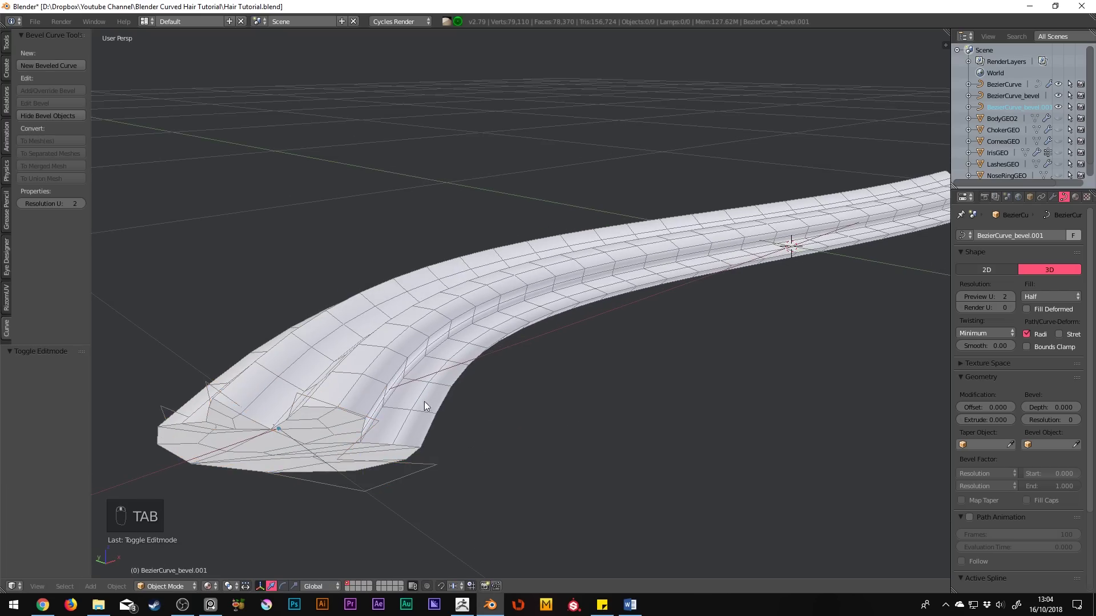
right_click(424, 402)
mouse_move(75, 202)
mouse_down()
mouse_move(34, 203)
mouse_move(74, 204)
mouse_up()
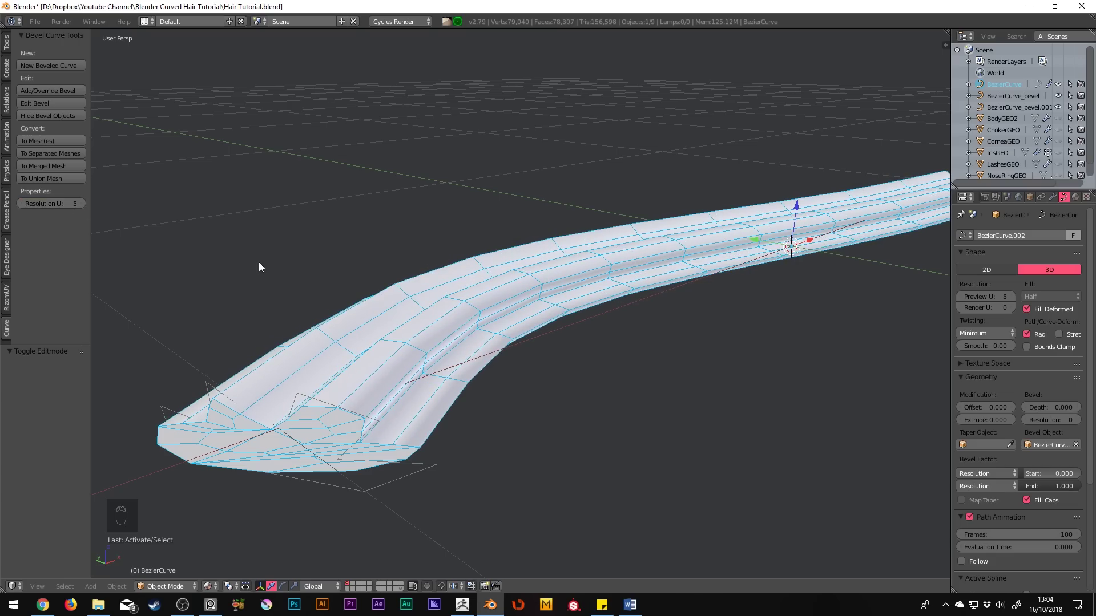
scroll(260, 268, down, 3)
Step: Add a new Bezier curve in top view and move it up above the strand
mouse_move(275, 262)
middle_down()
mouse_move(577, 375)
mouse_move(544, 372)
mouse_move(552, 353)
middle_up()
key(shift+a)
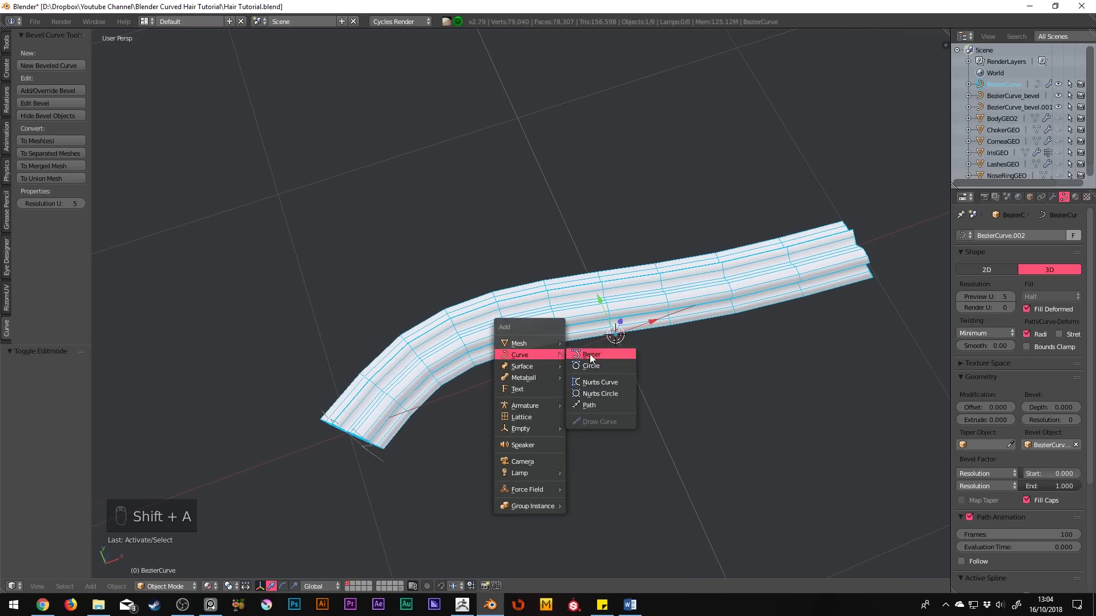
click(590, 354)
key(KP_7)
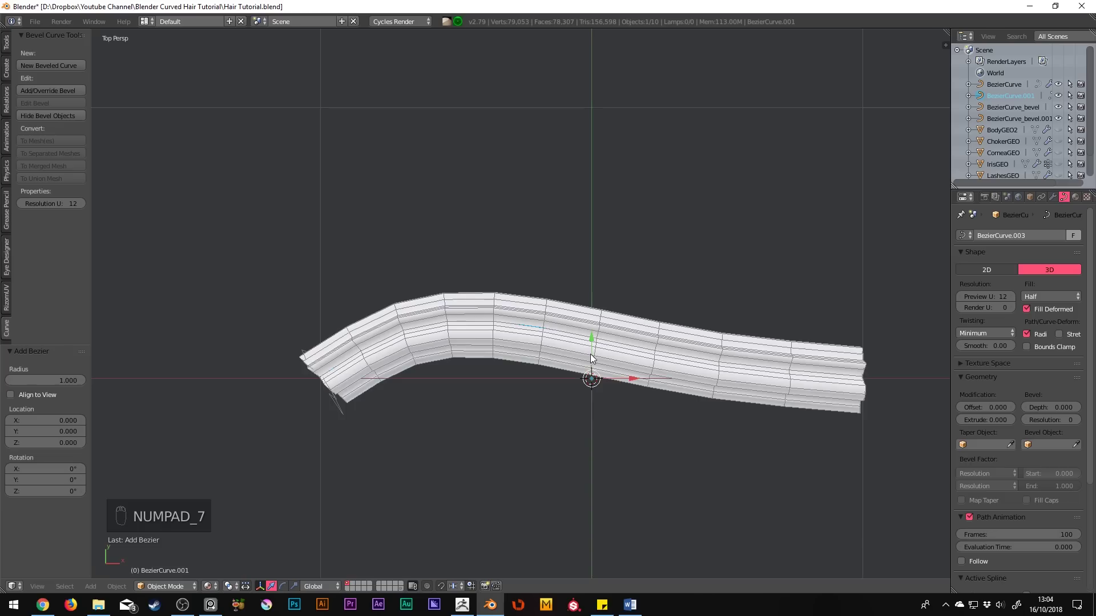
drag(592, 345, 597, 200)
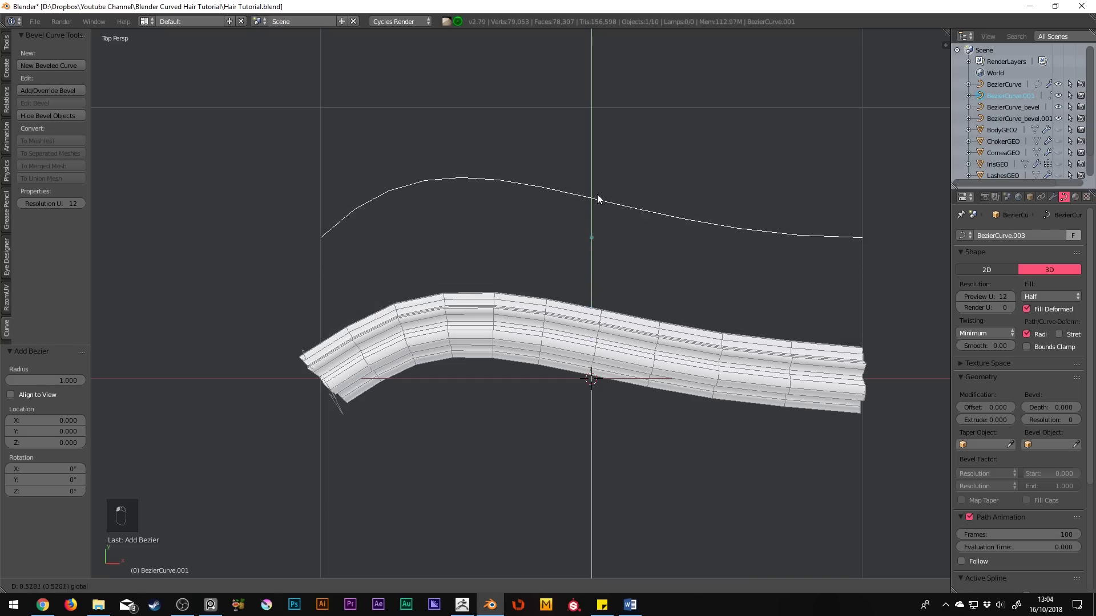
click(599, 190)
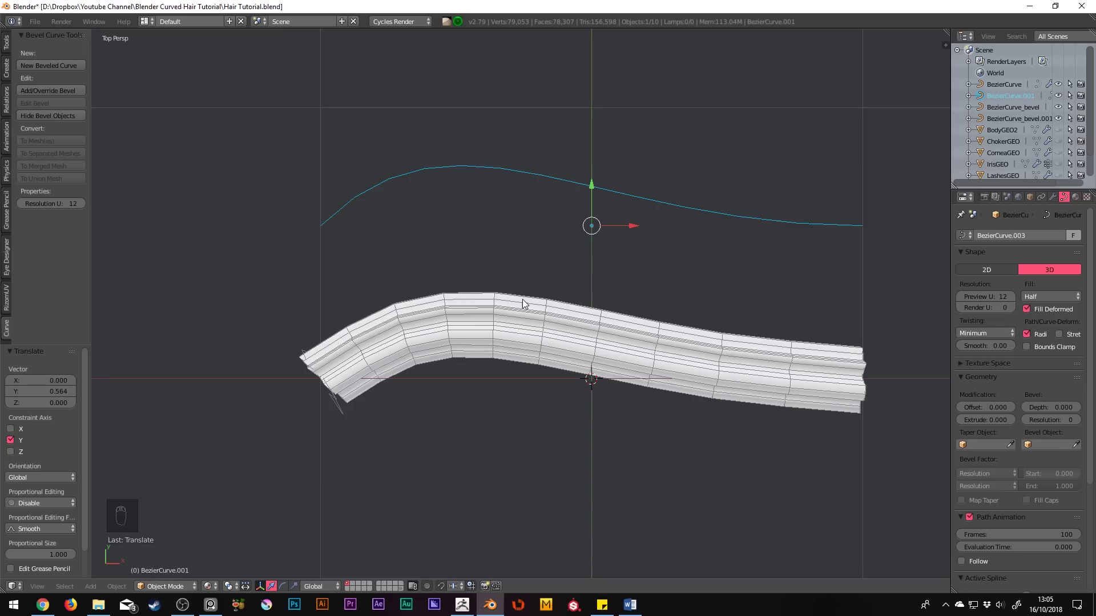
Step: Assign the new Bezier curve as the hair strand's Taper Object
right_click(522, 301)
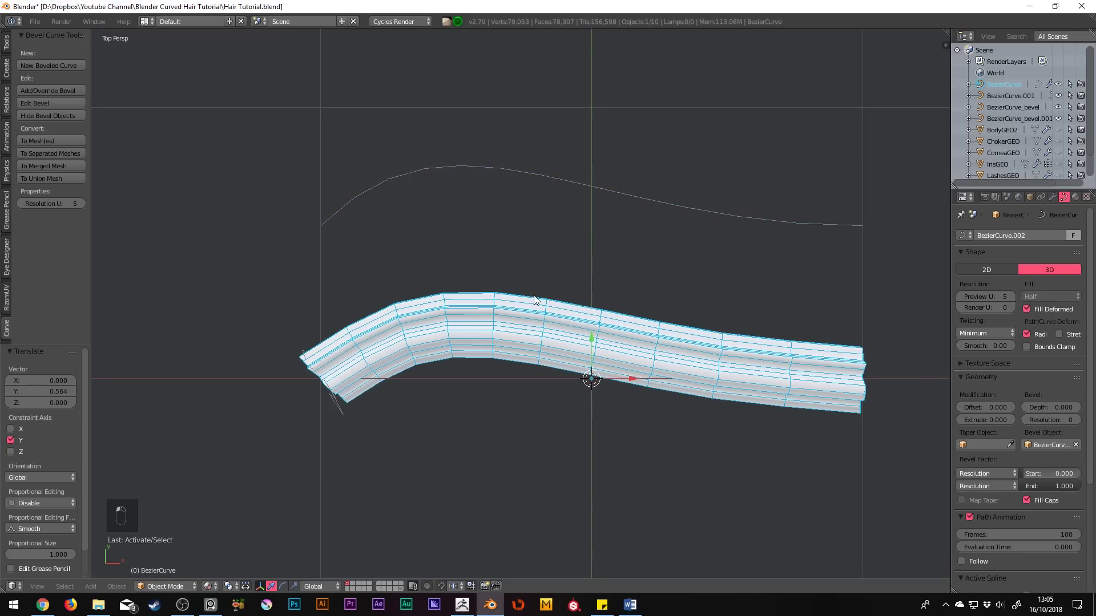
click(1012, 445)
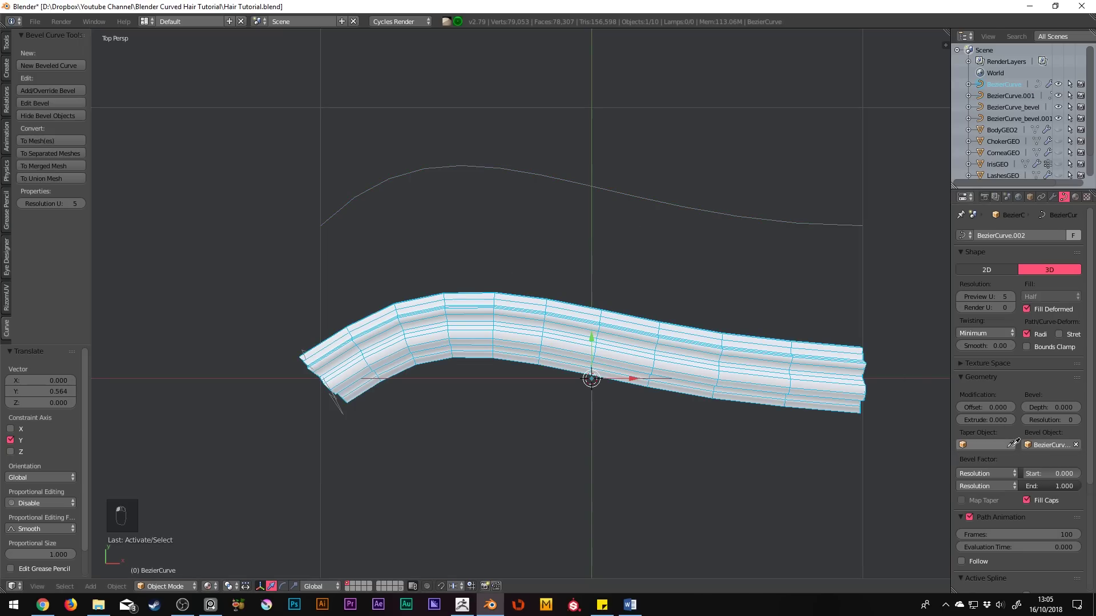
click(774, 224)
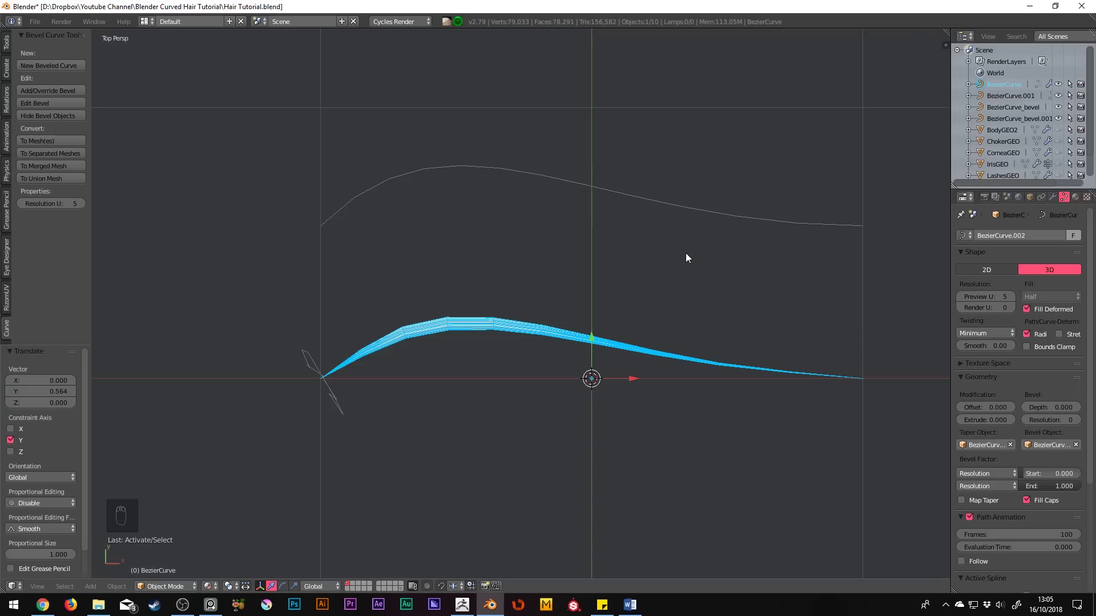
Step: In Edit Mode, move all points of the taper curve to a new position
right_click(657, 202)
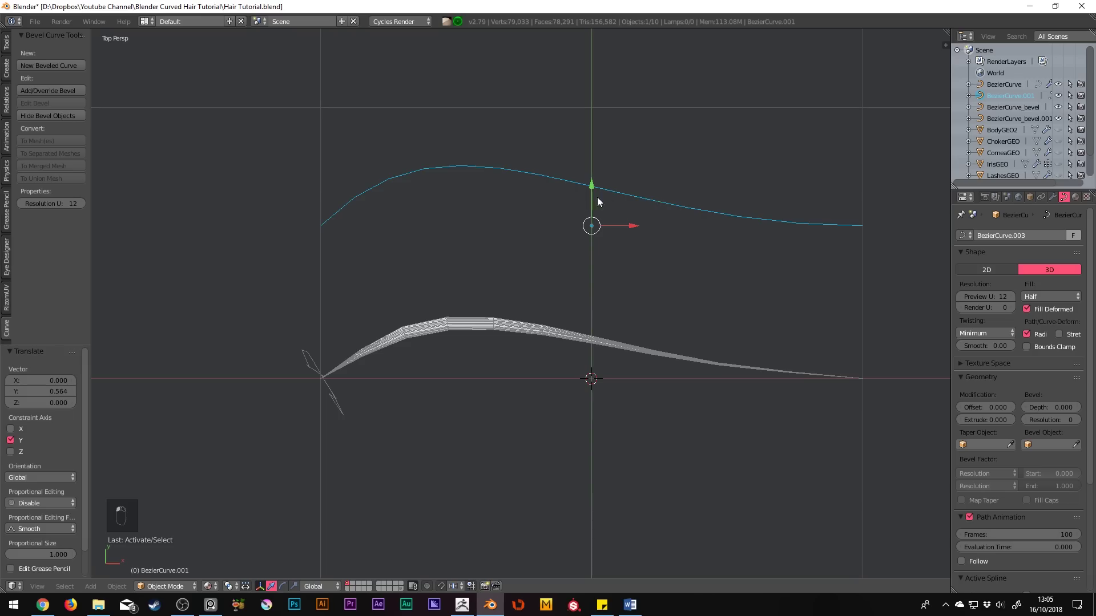
key(Tab)
key(g)
key(ctrl+z)
key(a)
key(g)
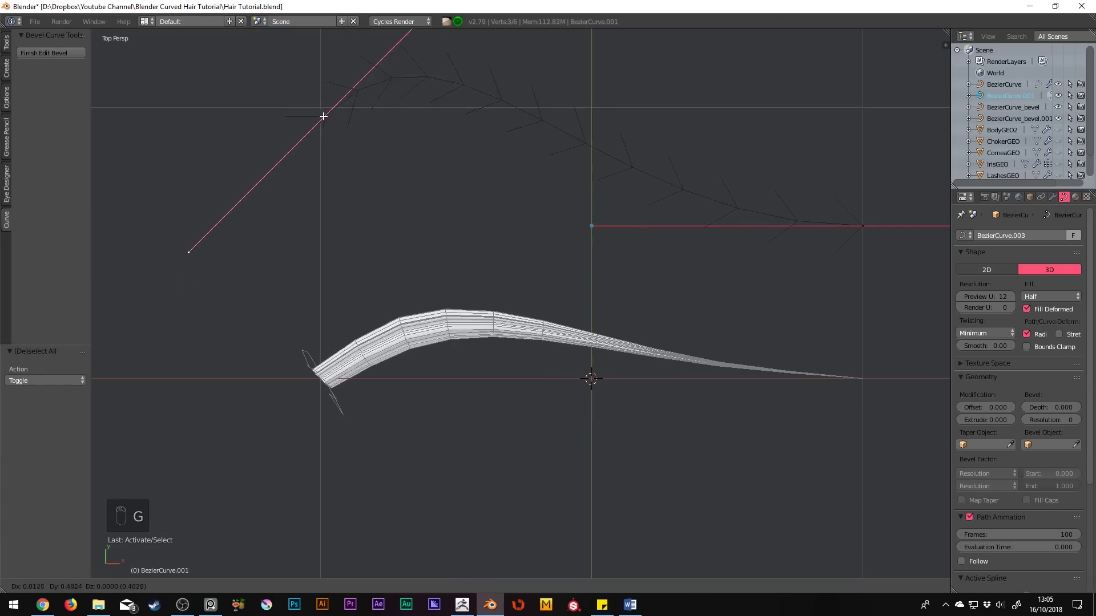
click(325, 86)
scroll(326, 85, down, 3)
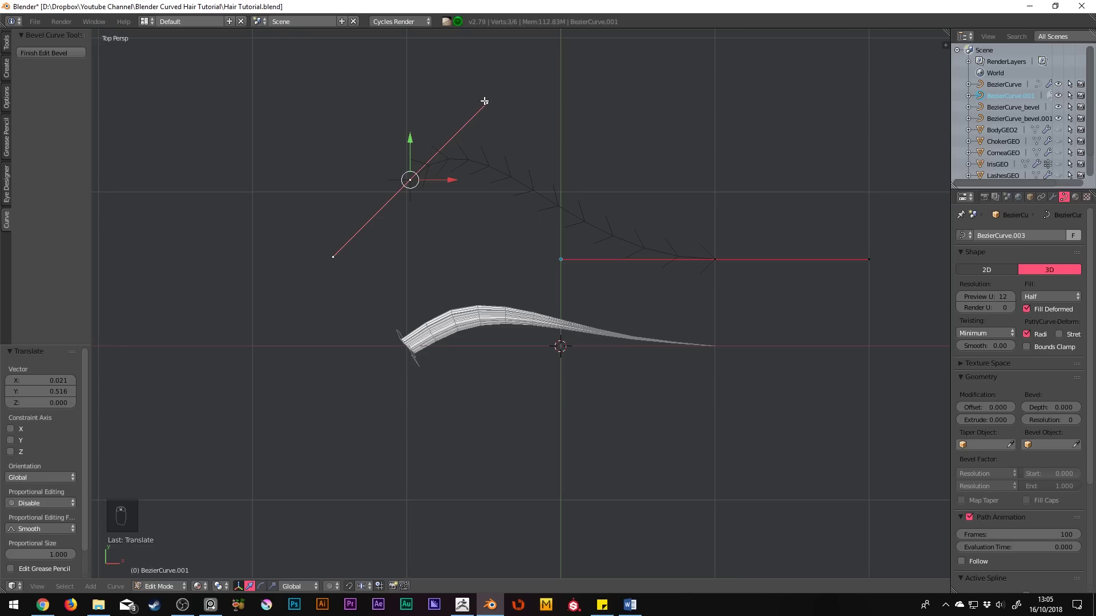
Step: Reshape the taper by moving one handle twice and the curve's right end point
right_click(486, 104)
key(g)
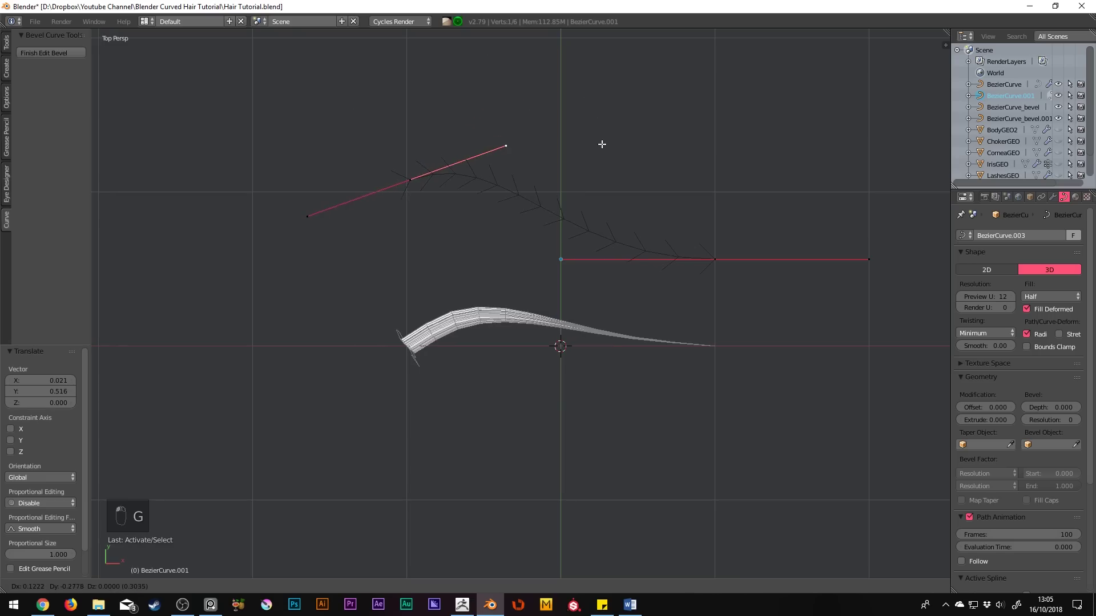
click(600, 139)
key(g)
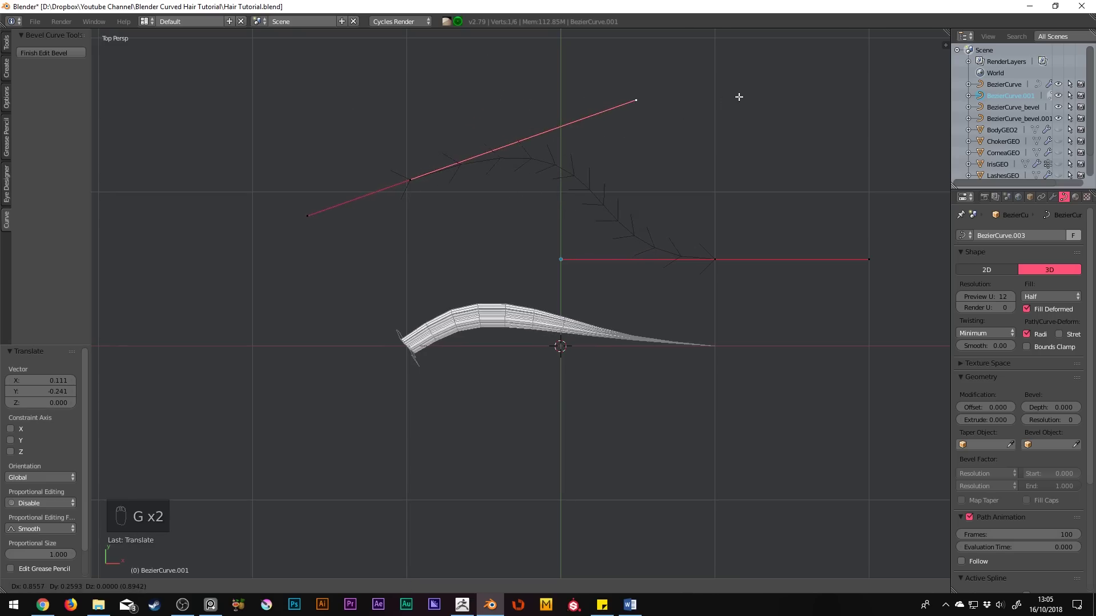
click(766, 87)
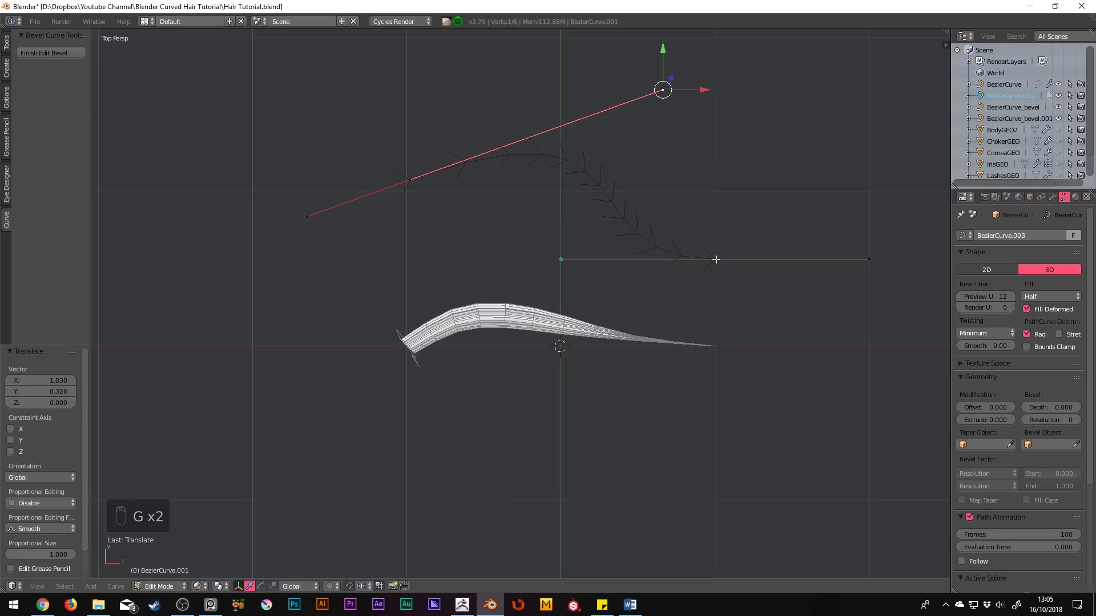
right_click(716, 258)
key(g)
click(714, 249)
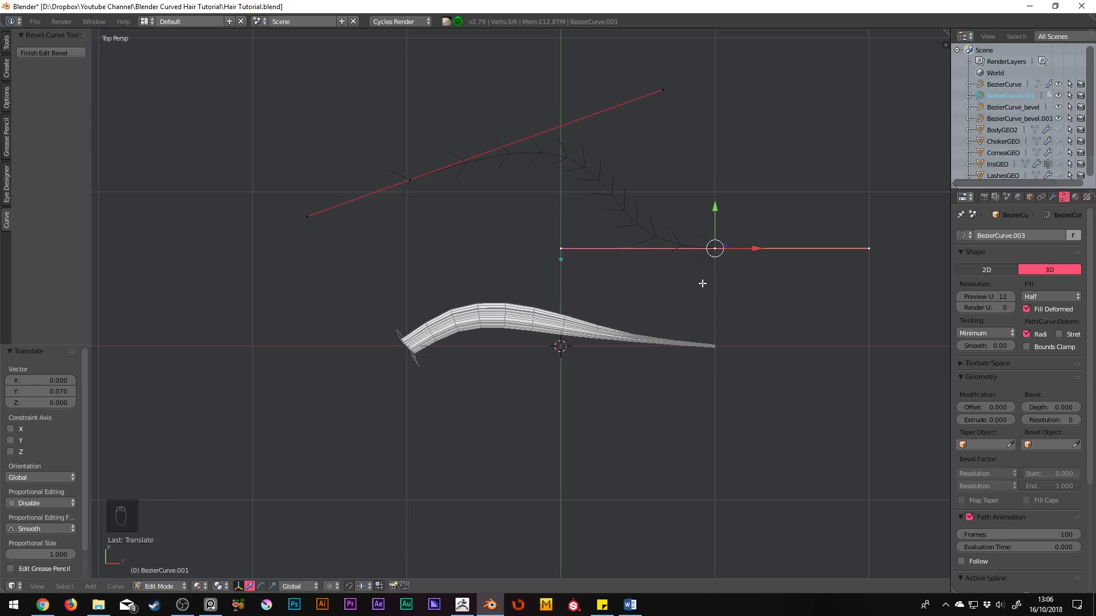
key(Tab)
mouse_move(636, 309)
middle_down()
mouse_move(587, 408)
mouse_move(508, 300)
middle_up()
Step: Move strand points up the head and down beside the face
right_click(508, 300)
scroll(507, 299, down, 3)
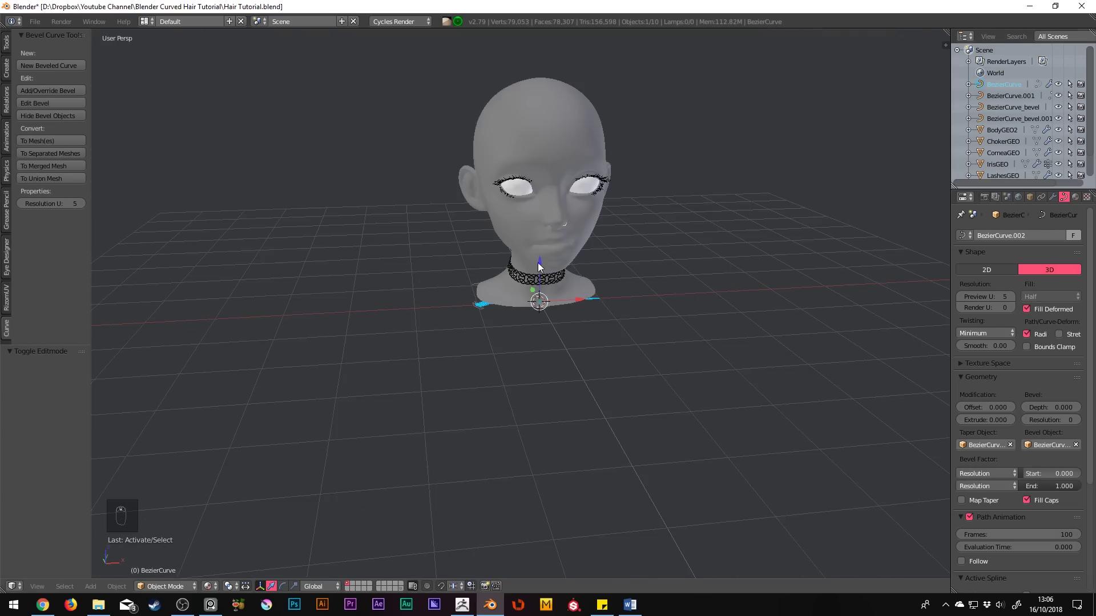
key(g)
key(z)
middle_drag(559, 49, 540, 293)
key(Tab)
key(Tab)
scroll(527, 298, up, 3)
key(g)
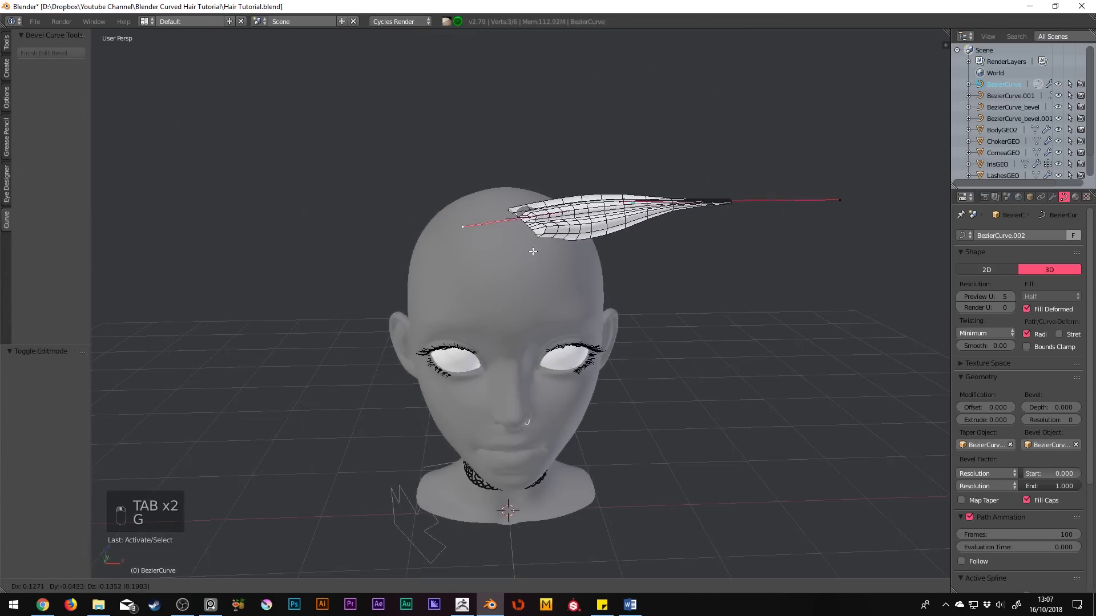
click(658, 178)
key(g)
click(620, 441)
Step: Reposition the strand's tip point closer to the face
middle_drag(621, 441, 617, 436)
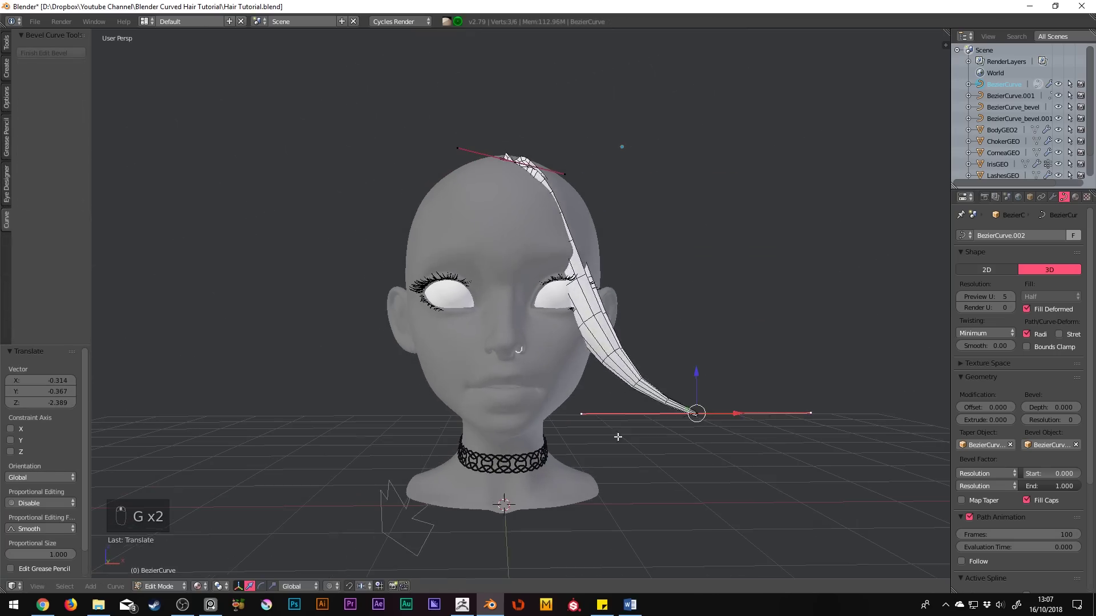
right_click(617, 436)
key(g)
click(695, 414)
middle_drag(695, 413, 643, 440)
key(Tab)
key(Tab)
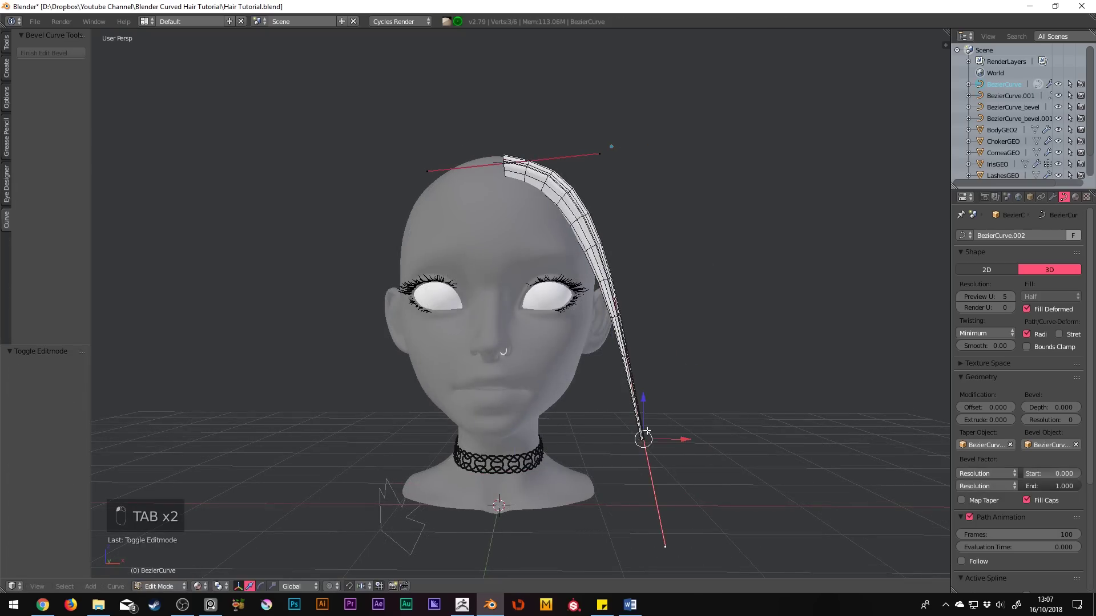
right_click(643, 440)
key(g)
key(g)
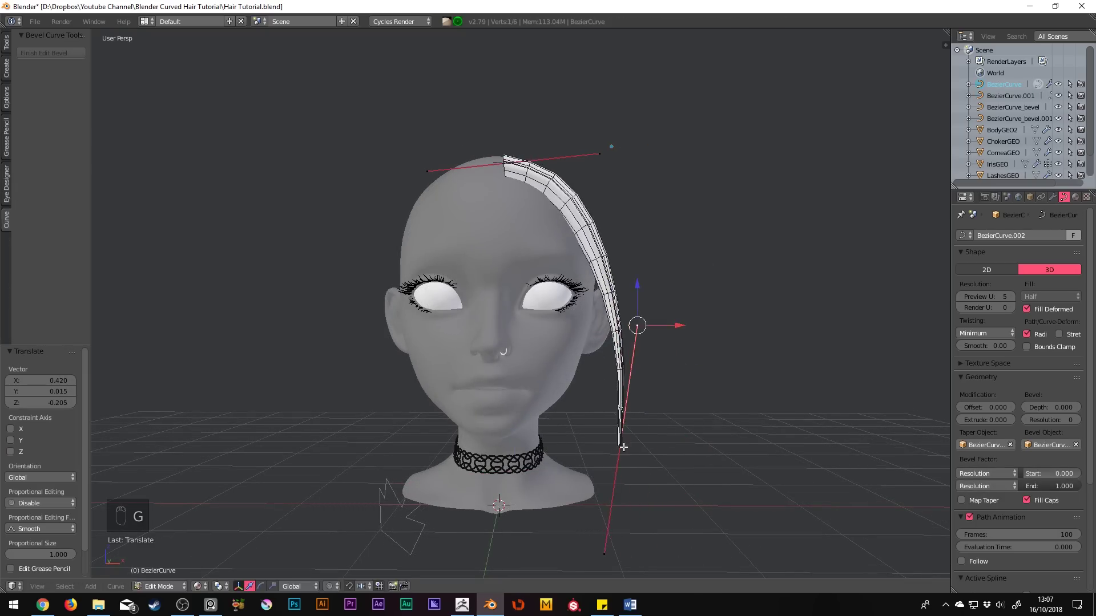
click(609, 442)
middle_drag(627, 443, 507, 201)
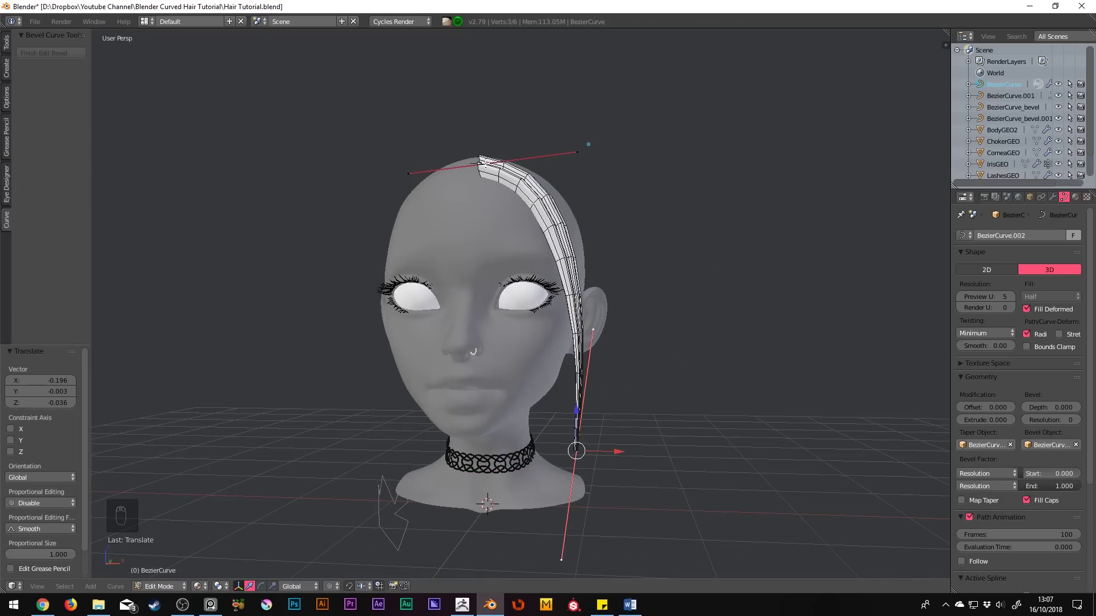
Step: Subdivide the strand and pull its control points against the head
key(w)
click(566, 205)
scroll(565, 204, up, 2)
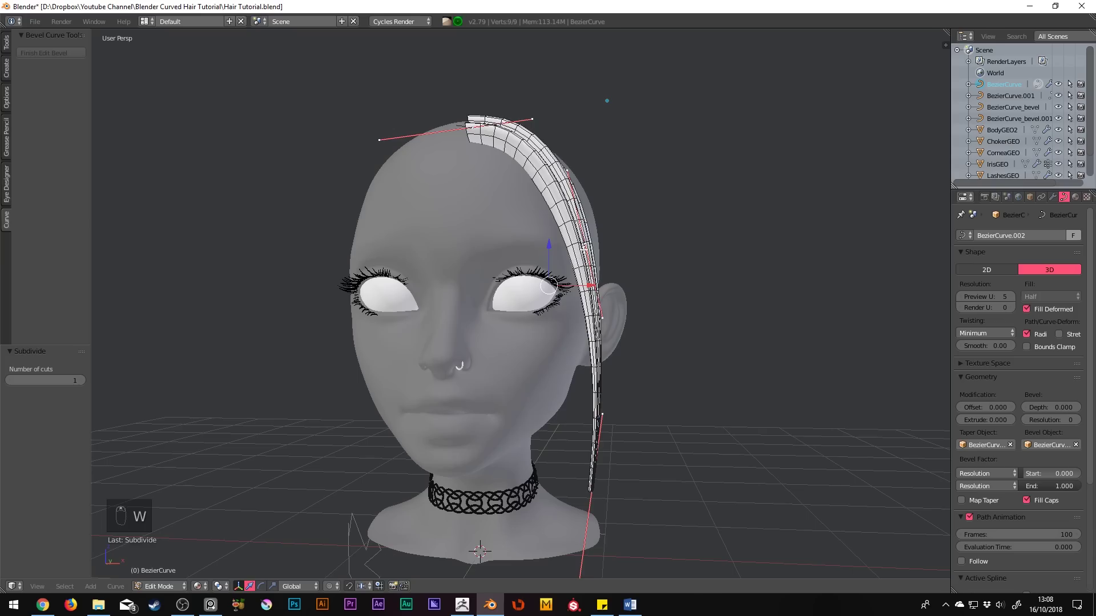
right_click(589, 286)
key(g)
key(g)
click(590, 495)
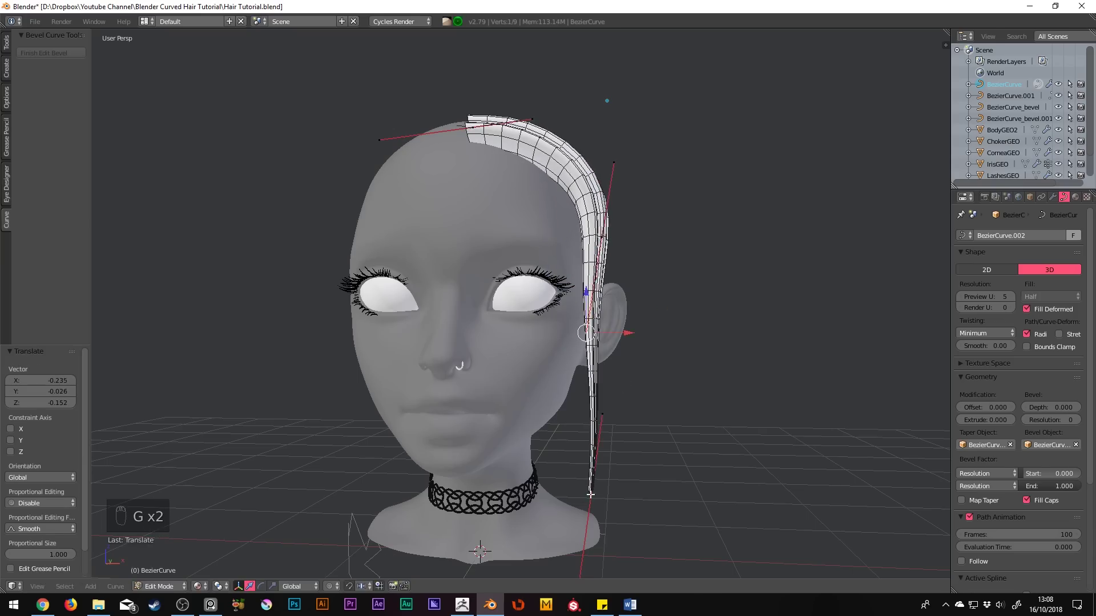
key(g)
click(568, 482)
key(g)
click(648, 267)
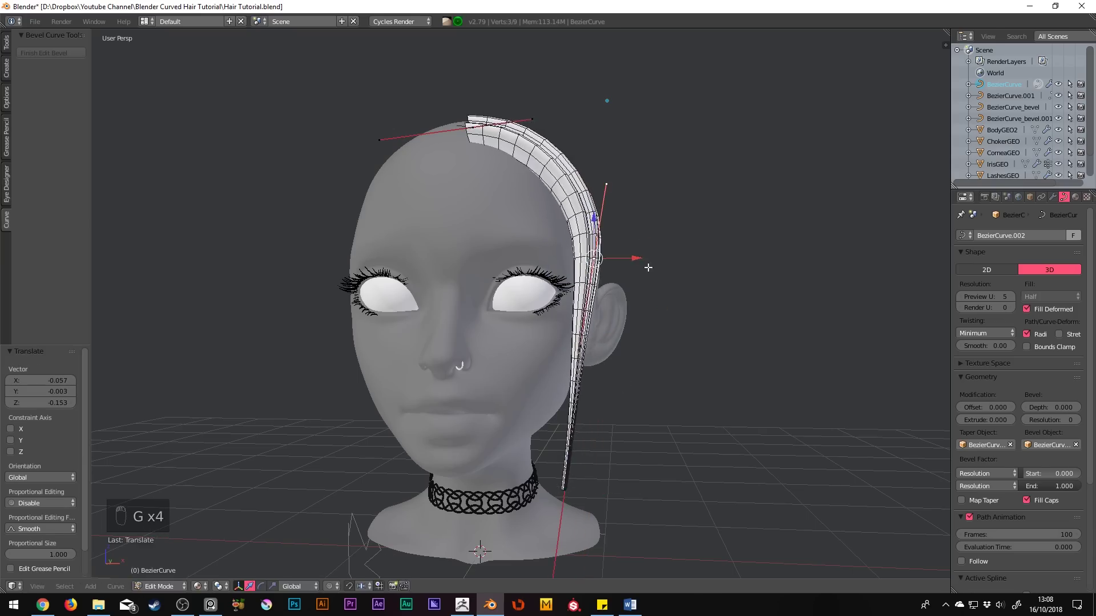
scroll(648, 267, up, 3)
Step: Select the strand's top end point and extrude it
middle_drag(649, 267, 480, 154)
right_click(547, 199)
key(e)
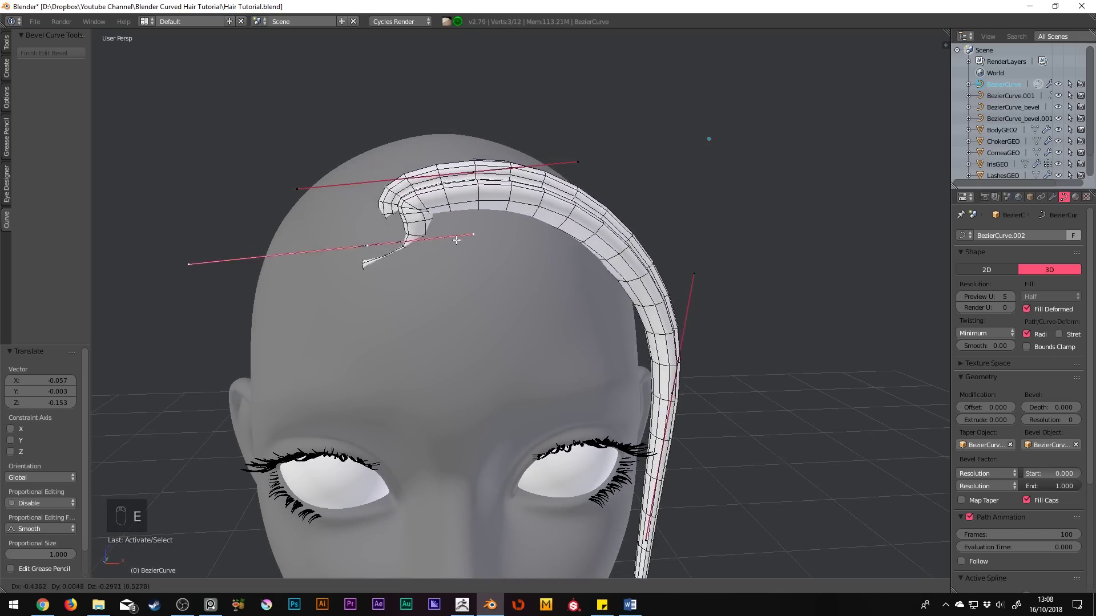
Step: Place the extruded top end, then tilt the strand's bottom control point with Ctrl+T
click(470, 236)
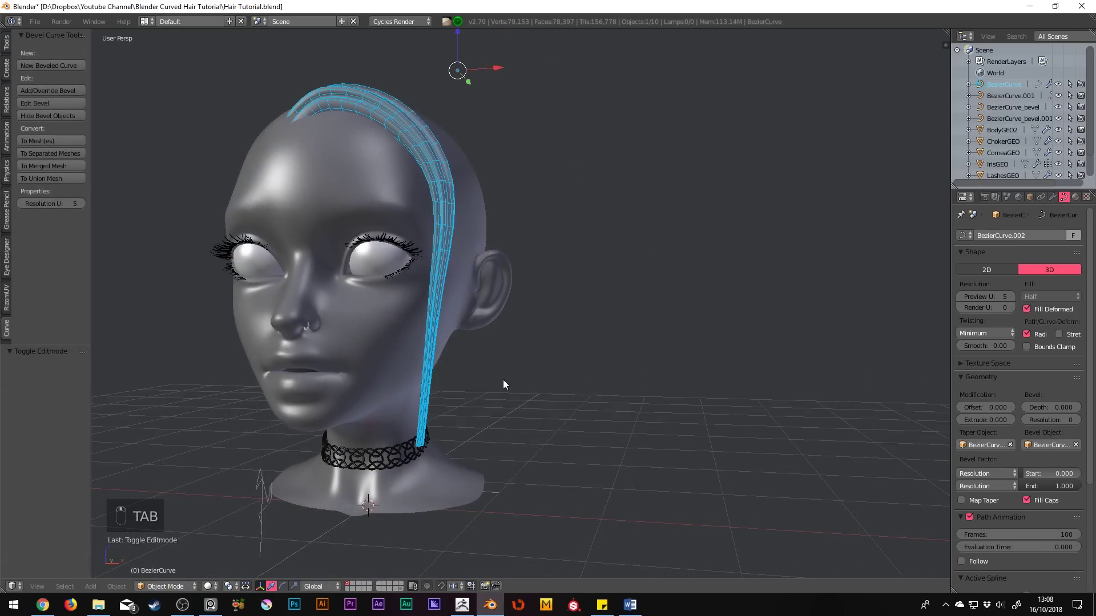
middle_drag(504, 381, 544, 355)
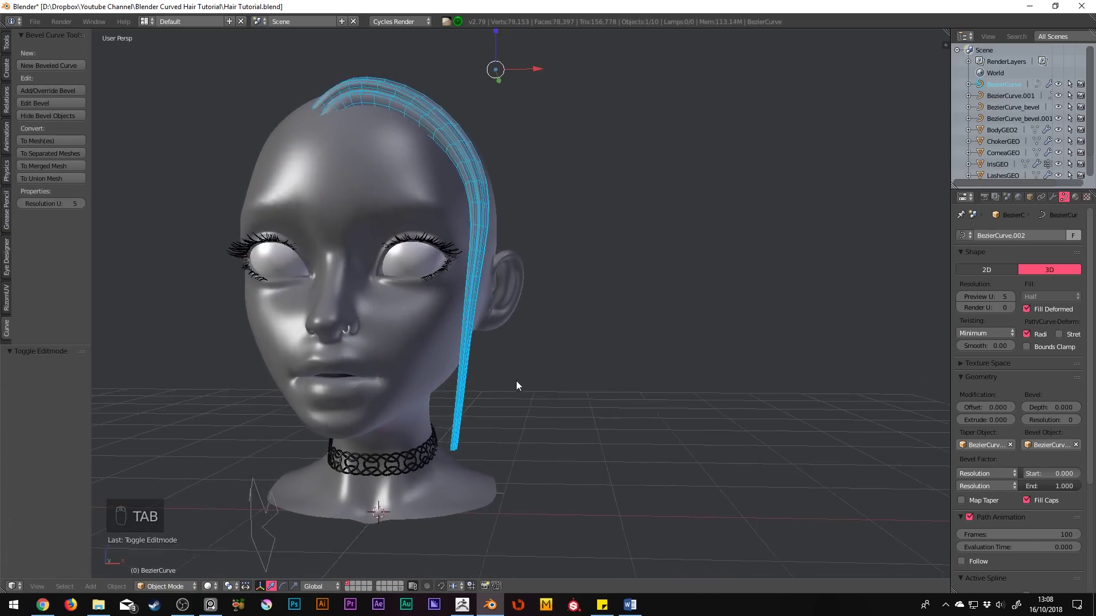
scroll(544, 359, up, 2)
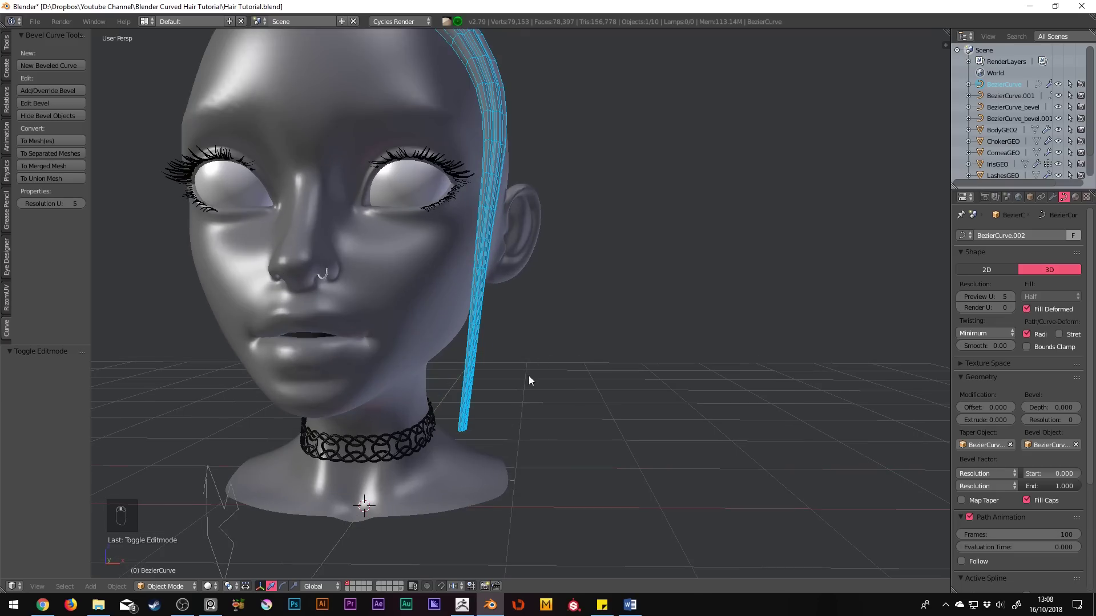
key(Tab)
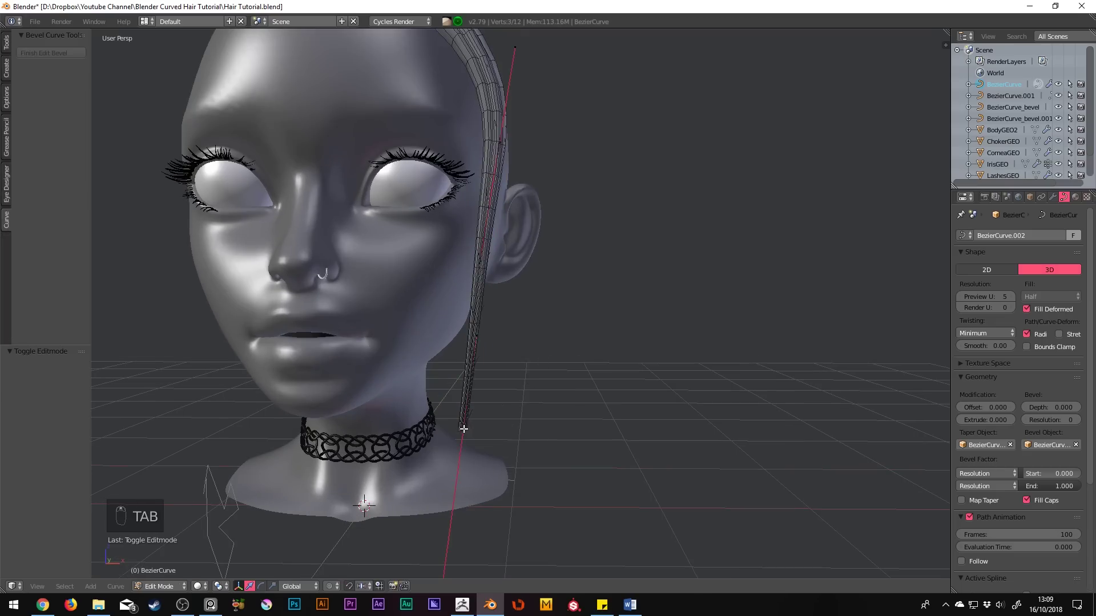
right_click(464, 428)
key(ctrl+t)
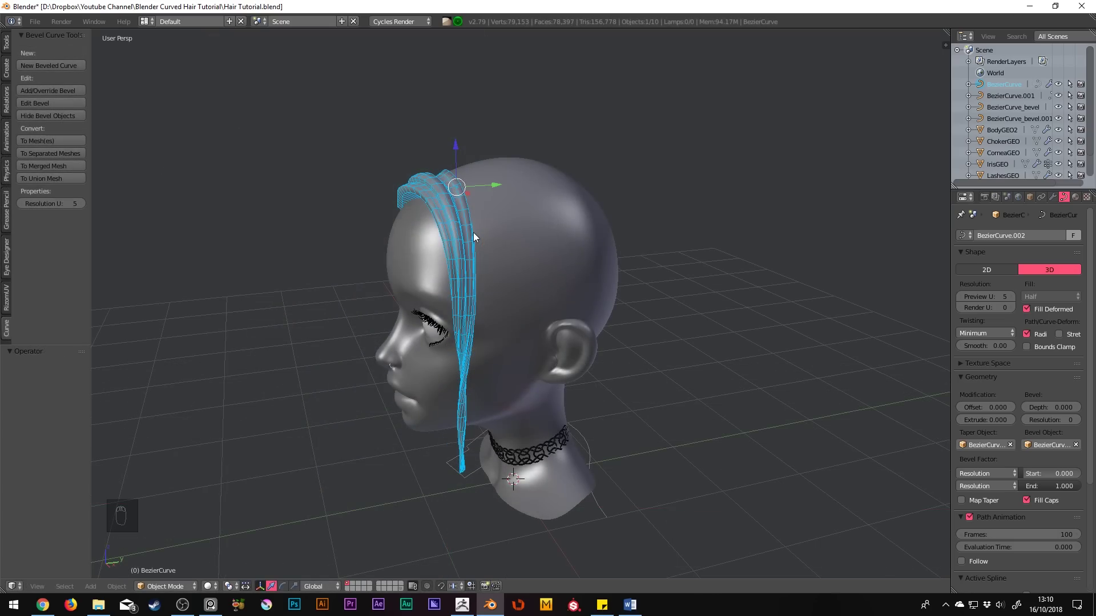
Step: Duplicate the hair strand, place the copy behind the first, and enter Edit Bevel
key(shift+d)
click(521, 208)
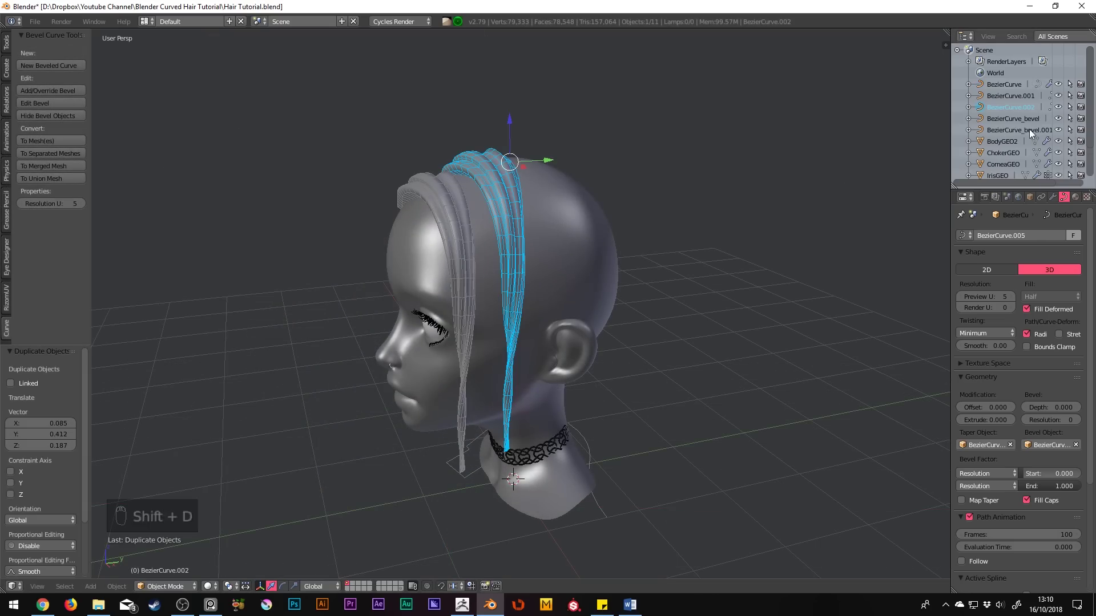
scroll(1029, 129, down, 3)
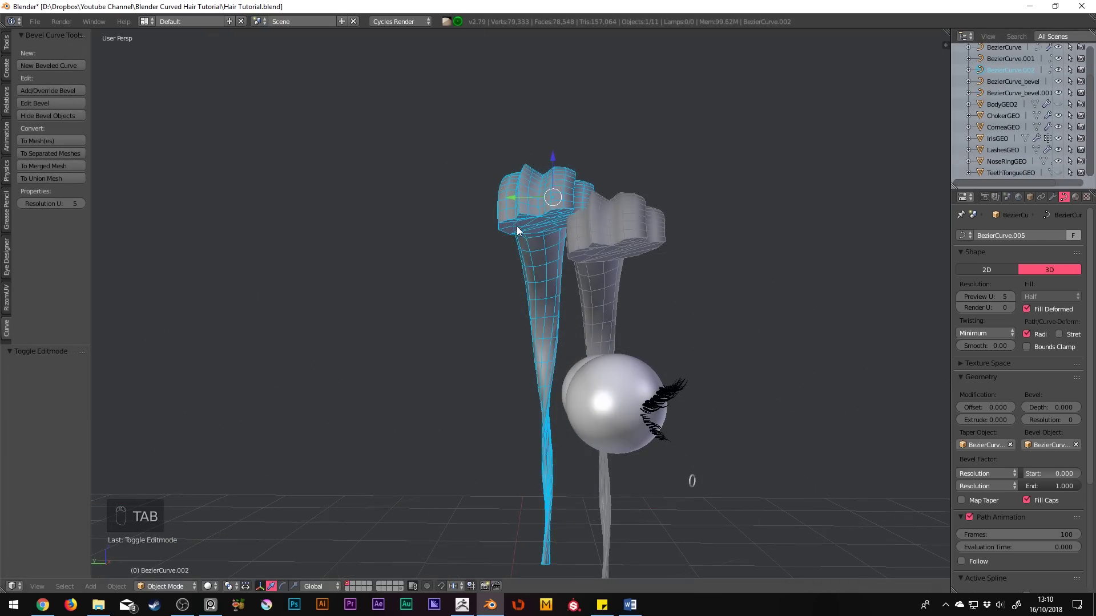
click(71, 101)
Step: Move five bevel profile points to reshape the copy's cross-section
middle_drag(595, 195, 580, 188)
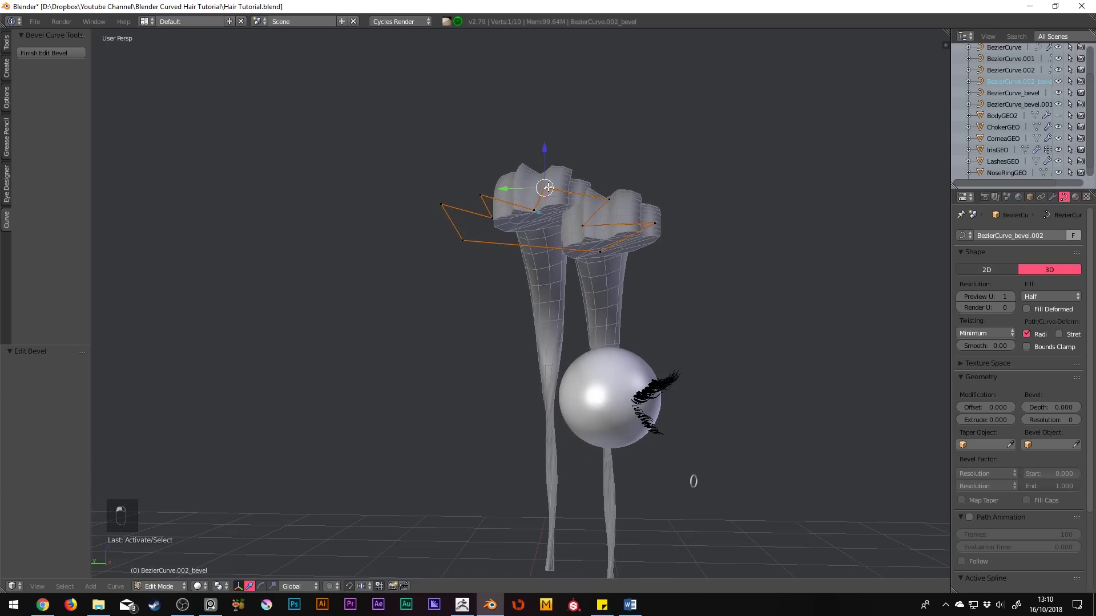
key(g)
click(526, 213)
key(g)
click(480, 195)
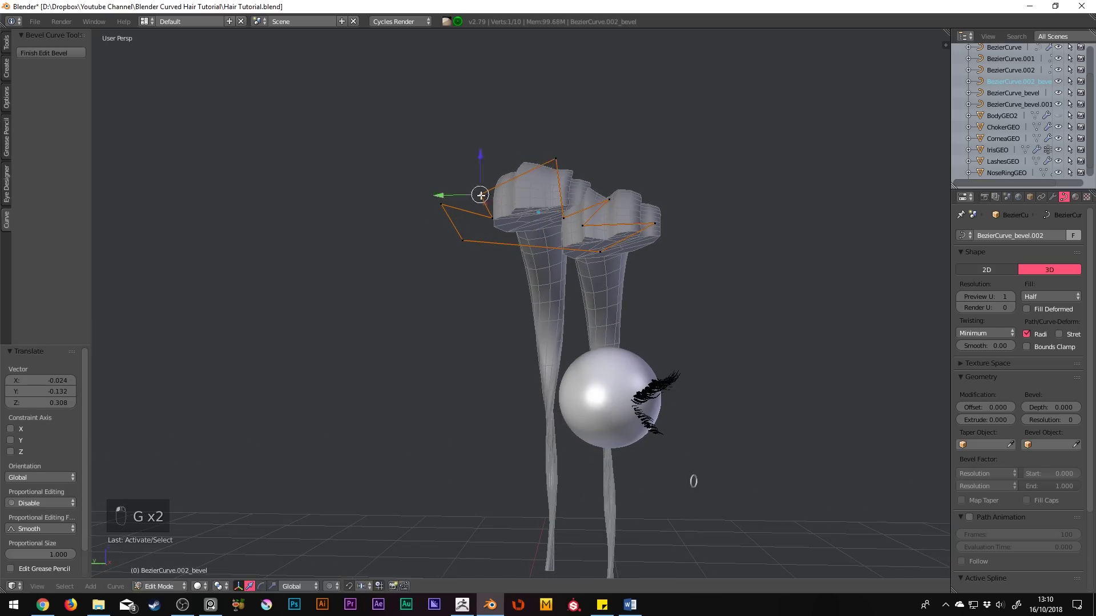
key(g)
click(532, 192)
key(g)
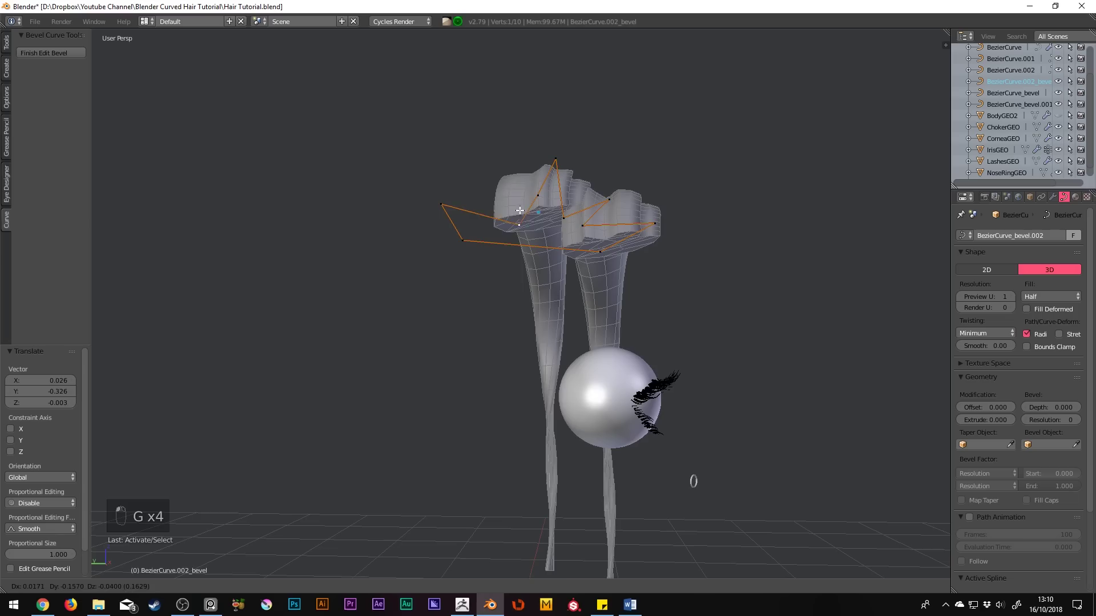
click(517, 262)
middle_drag(517, 263, 482, 277)
key(g)
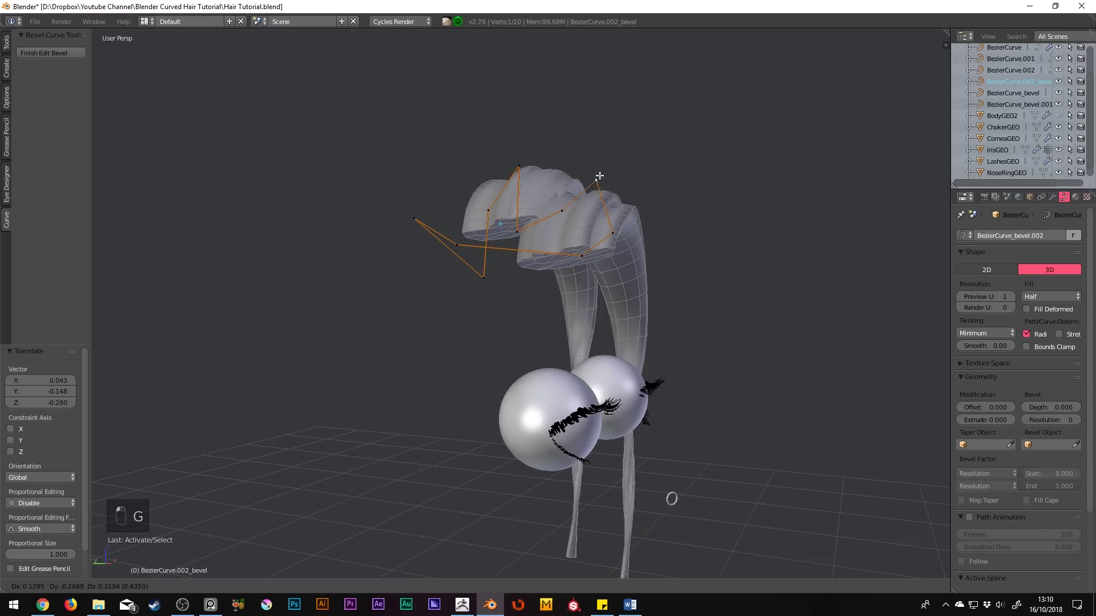
click(653, 163)
key(Tab)
Step: In top view, raise one control point of the taper curve in Edit Mode
key(KP_7)
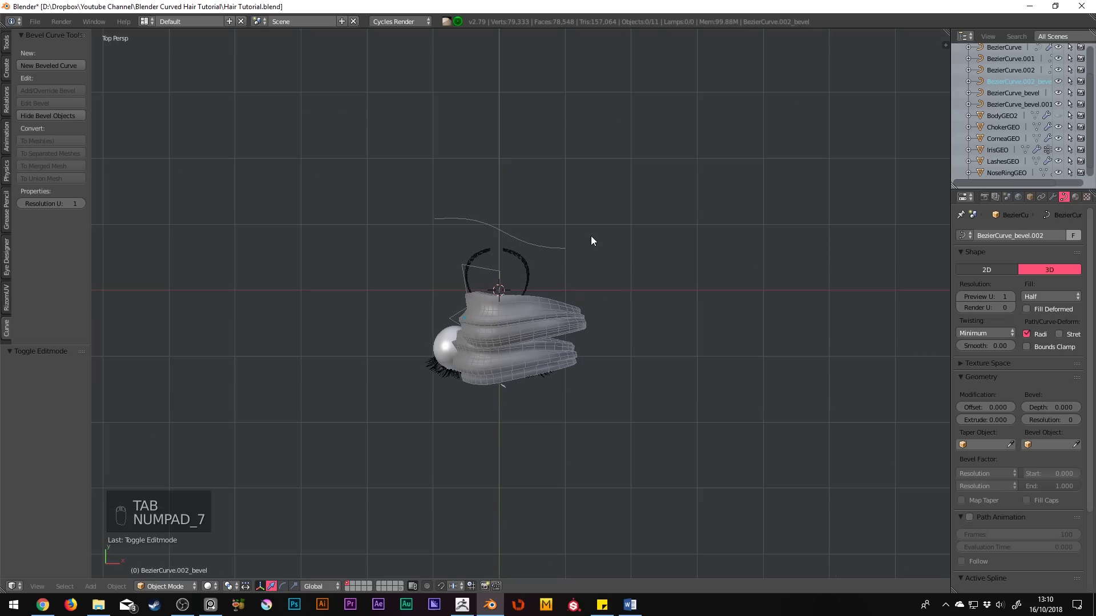
right_click(492, 228)
key(Tab)
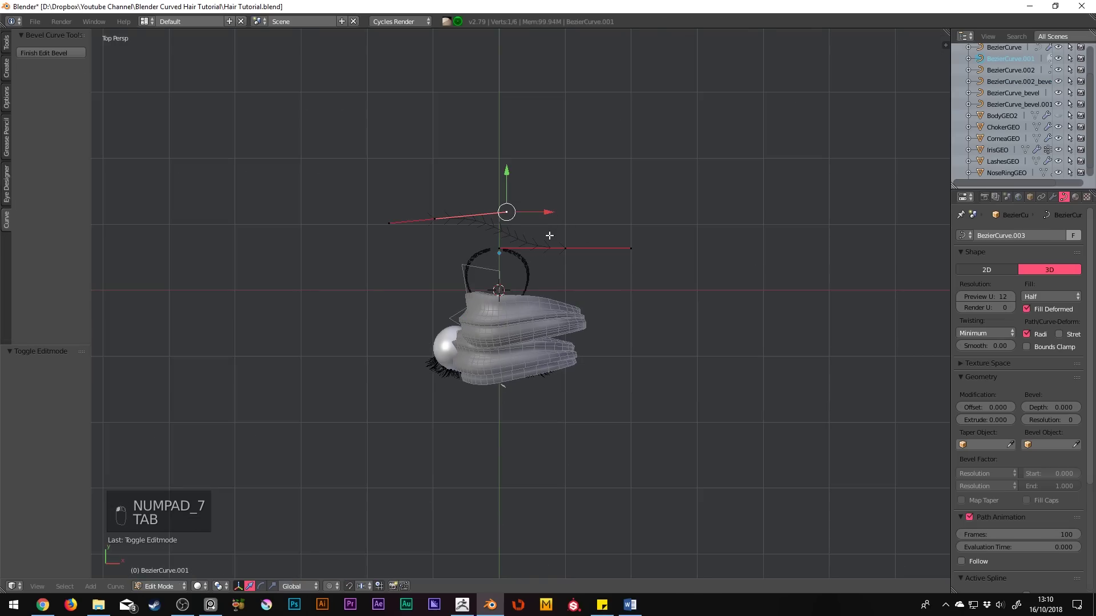
right_click(566, 248)
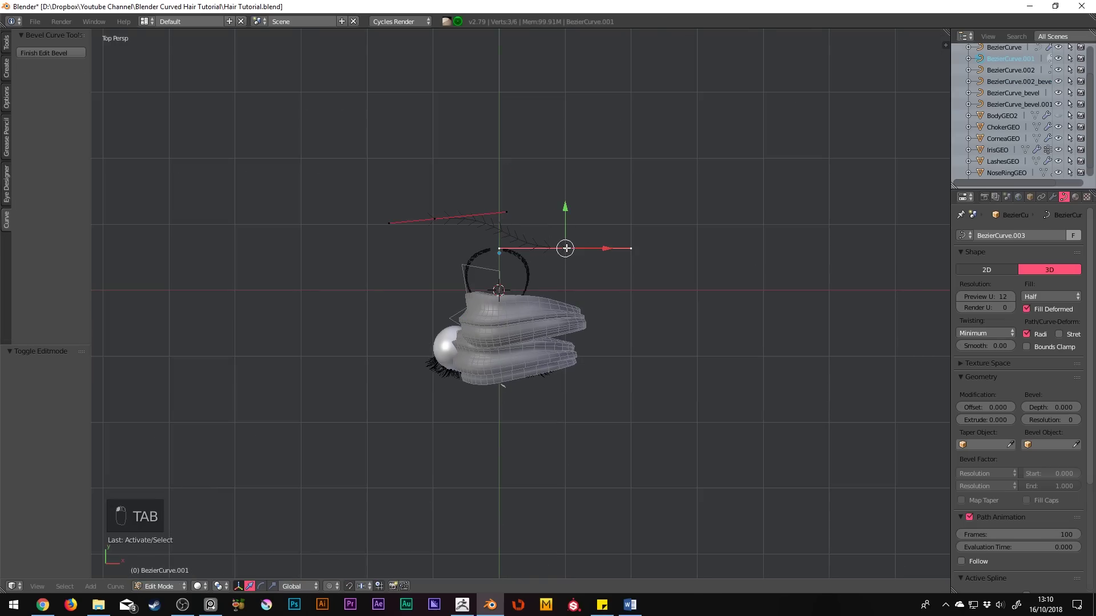
key(g)
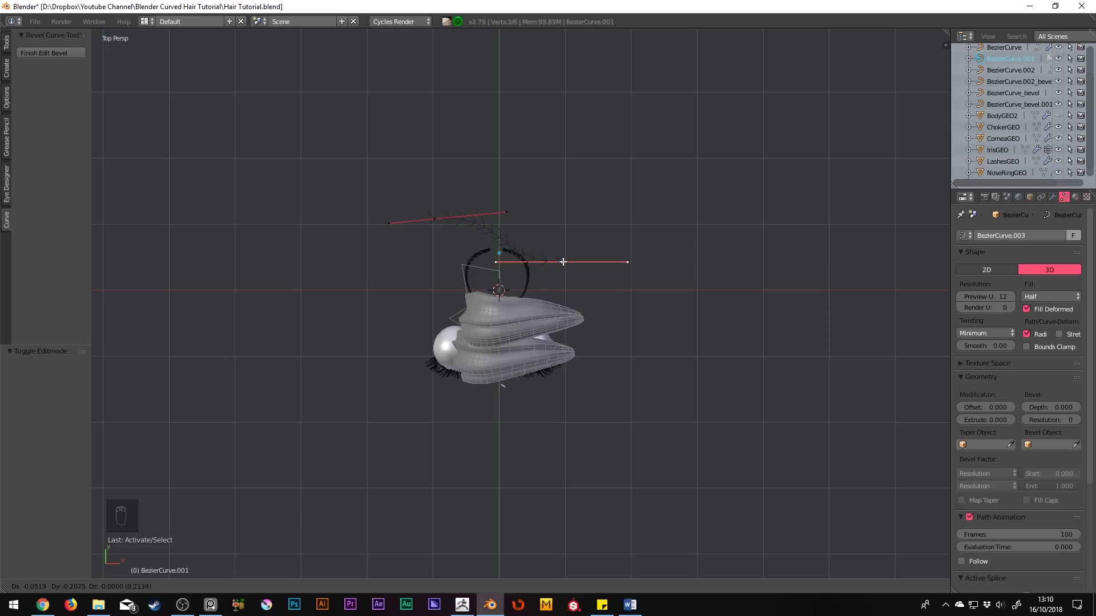
click(563, 261)
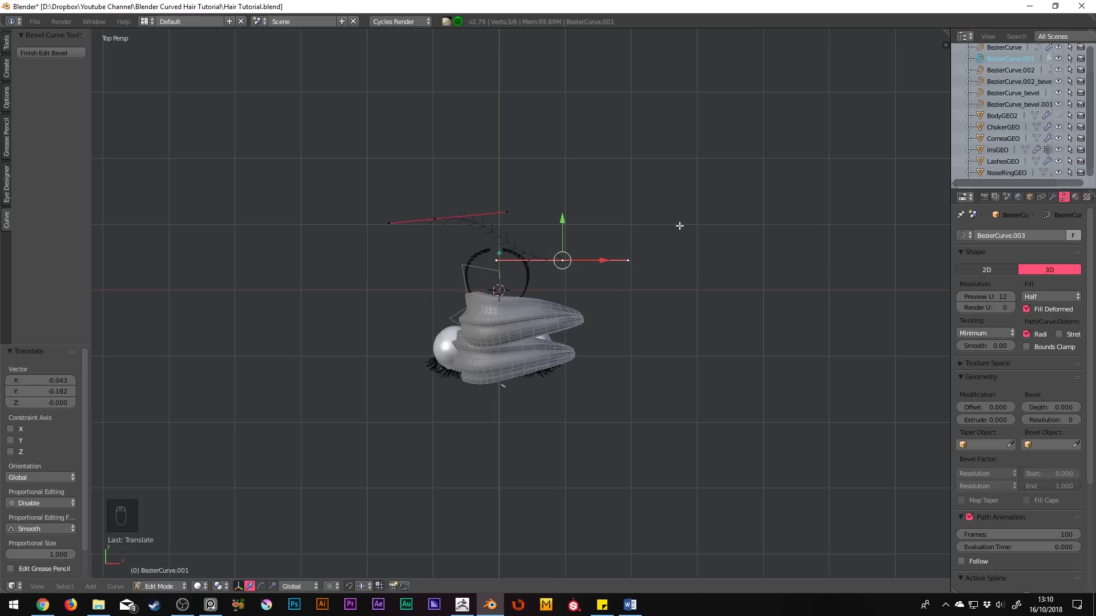
mouse_move(677, 255)
middle_down()
mouse_move(663, 181)
mouse_move(582, 263)
mouse_move(533, 267)
middle_up()
key(Tab)
Step: Select both strands, apply To Mesh(es) from Bevel Curve Tools, and inspect the result
right_click(532, 268)
shift+right_click(494, 277)
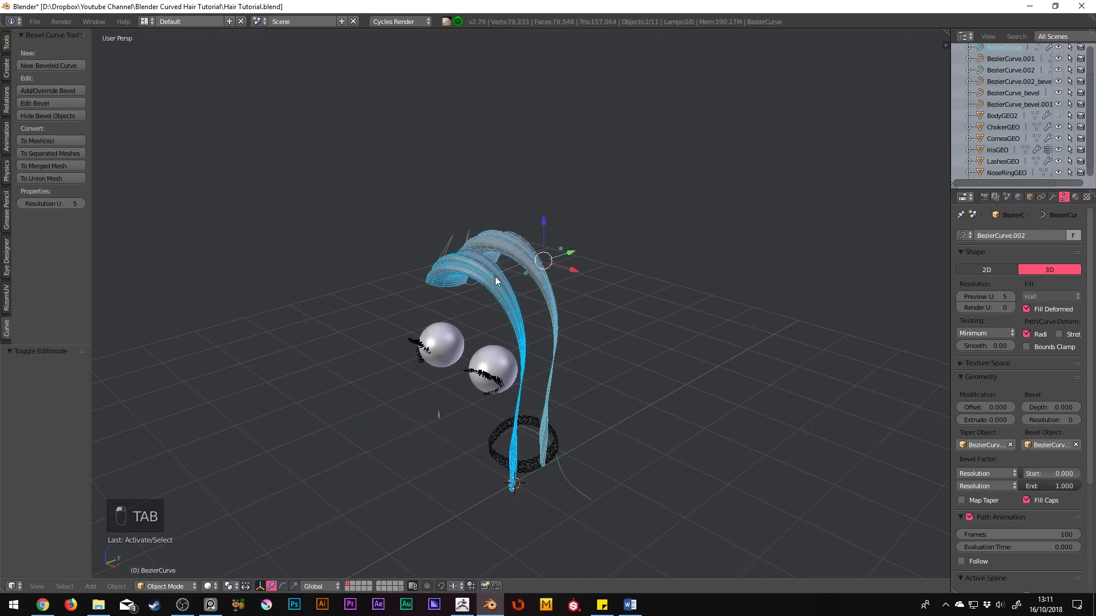
click(65, 140)
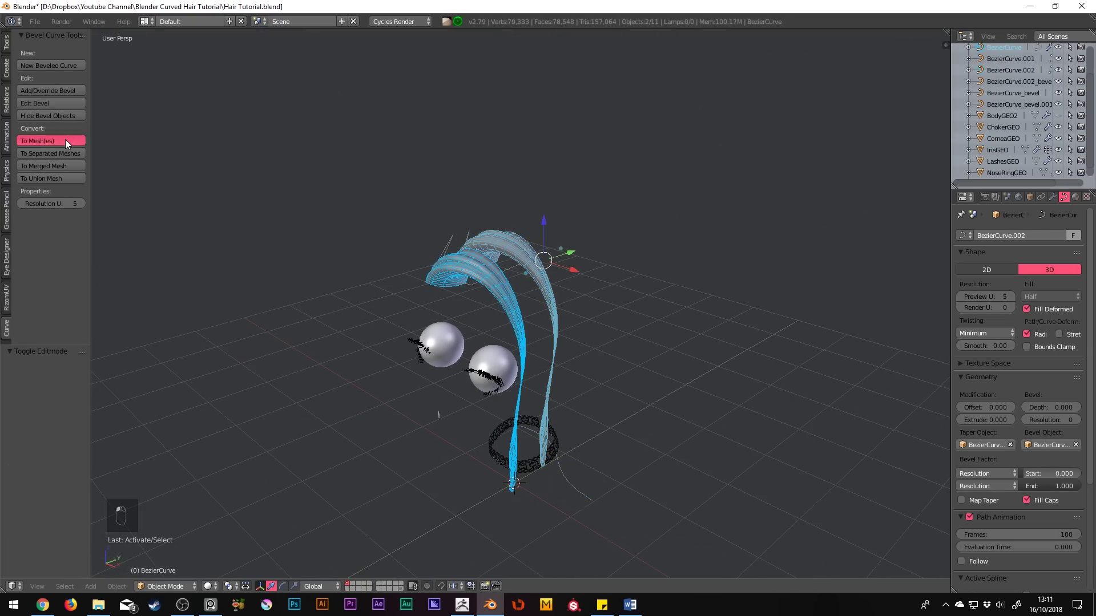
middle_drag(570, 243, 634, 236)
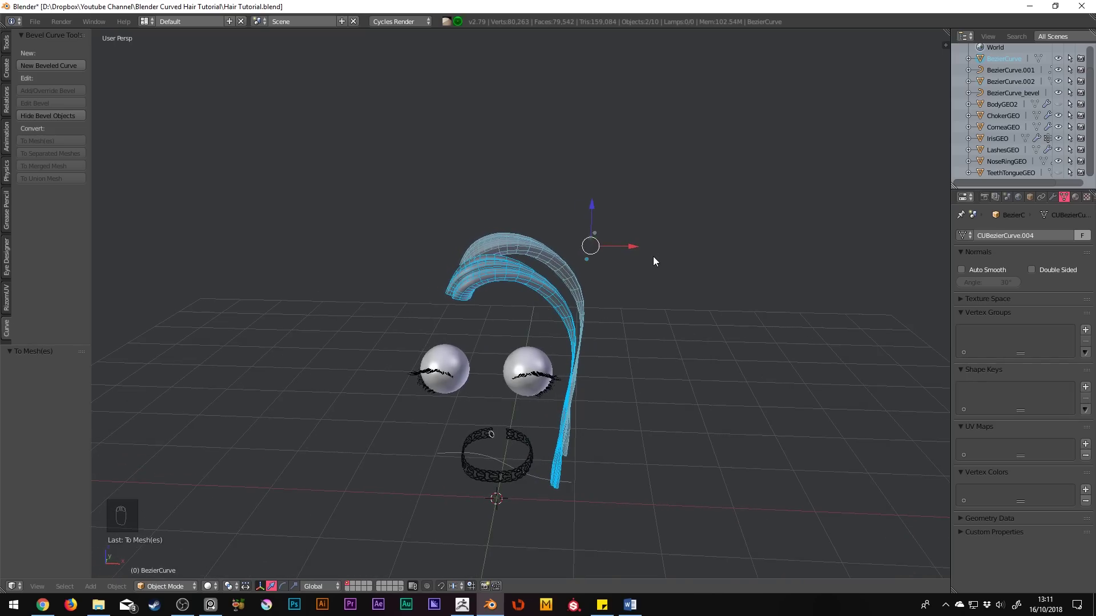
mouse_move(652, 259)
middle_down()
mouse_move(505, 252)
mouse_move(526, 239)
mouse_move(459, 229)
mouse_move(436, 197)
mouse_move(443, 186)
mouse_move(465, 192)
middle_up()
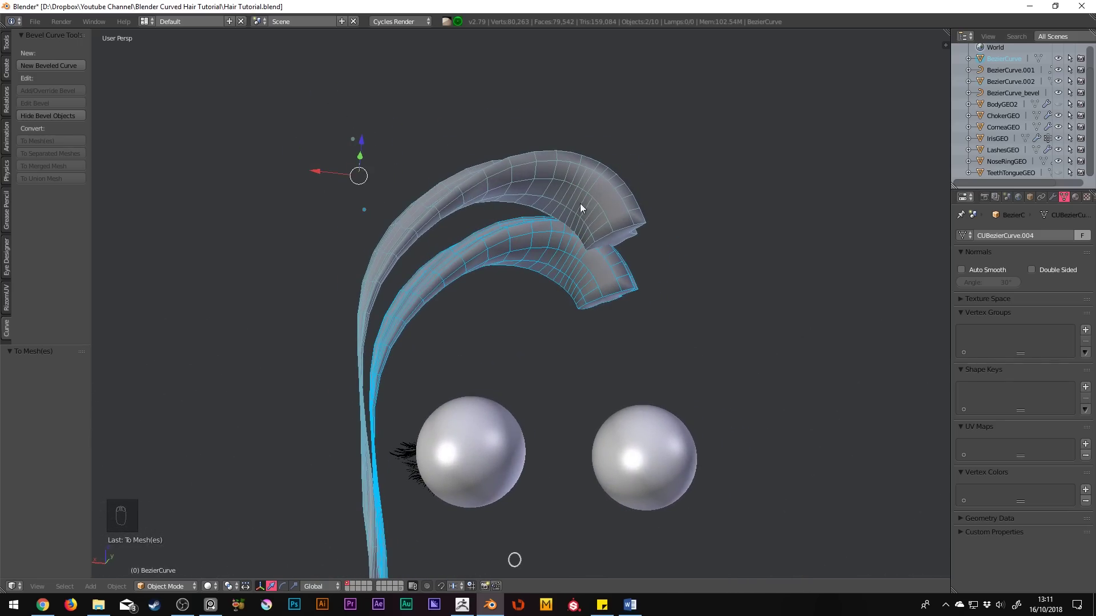
Step: Enable Draw All Edges for the lower strand and unhide BodyGEO2 in the Outliner
right_click(622, 221)
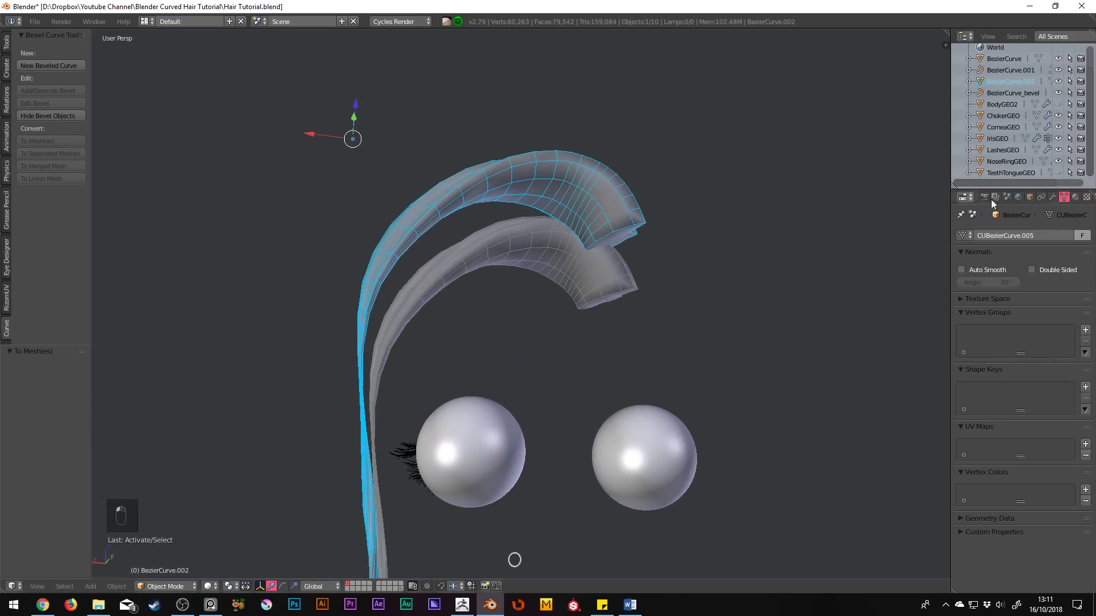
click(1030, 197)
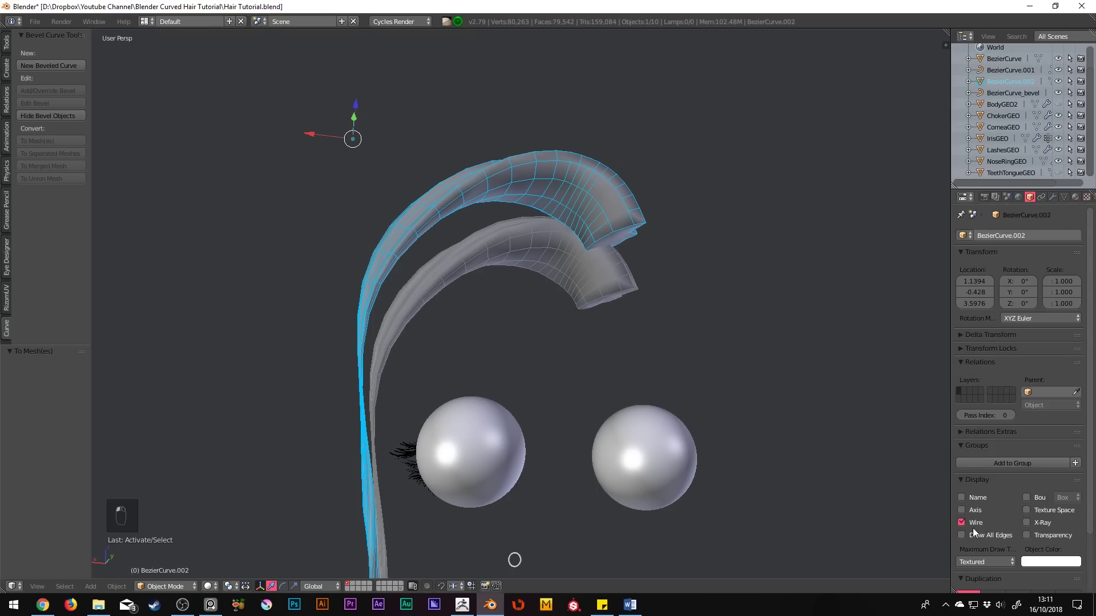
right_click(613, 275)
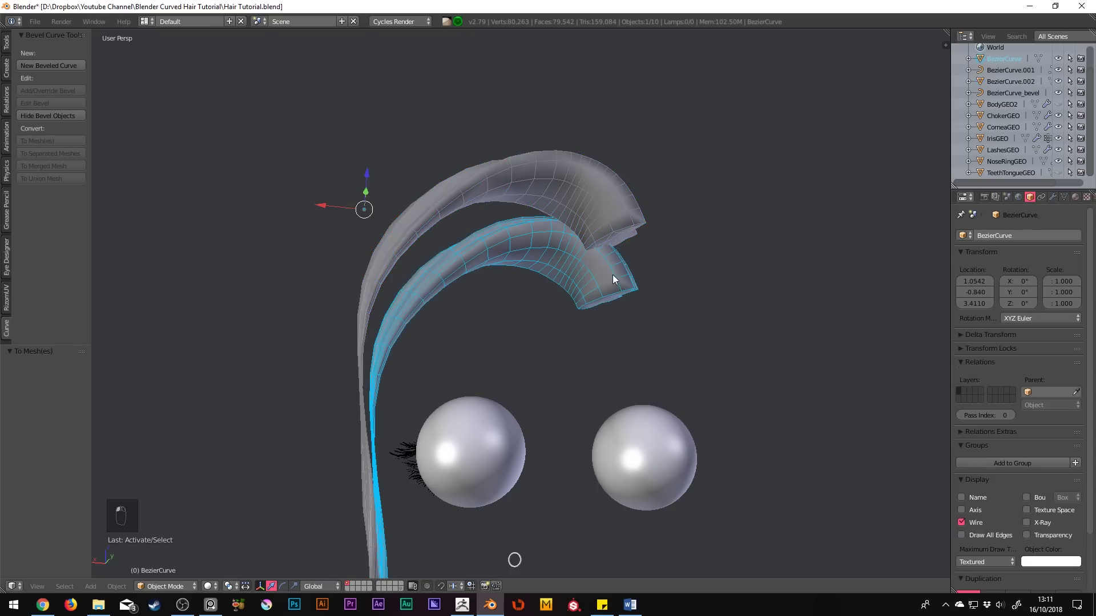
click(985, 535)
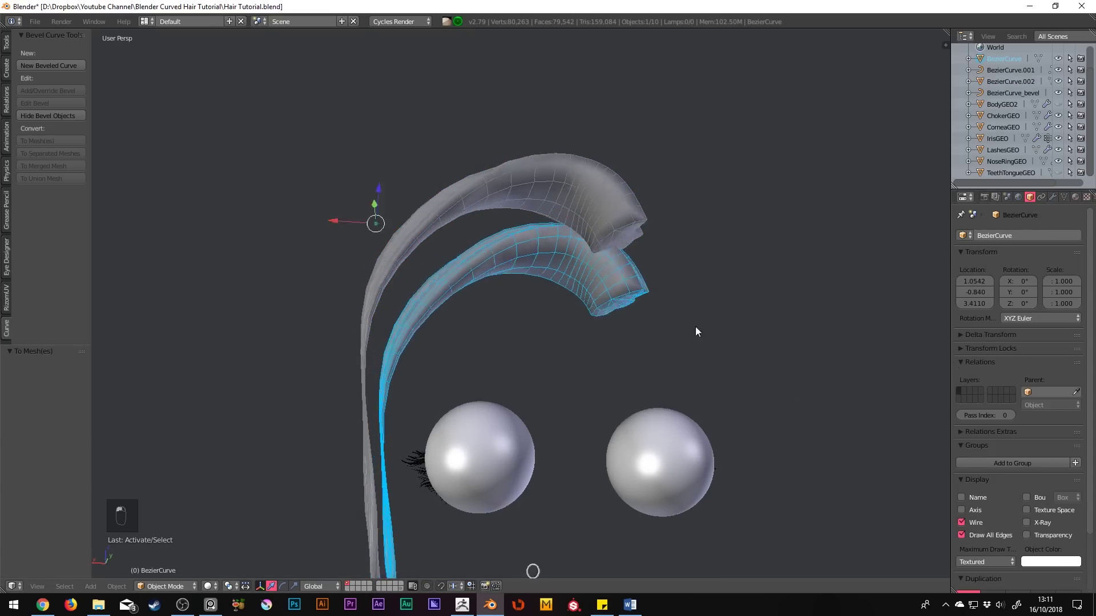
mouse_move(694, 325)
middle_down()
mouse_move(663, 305)
mouse_move(743, 354)
middle_up()
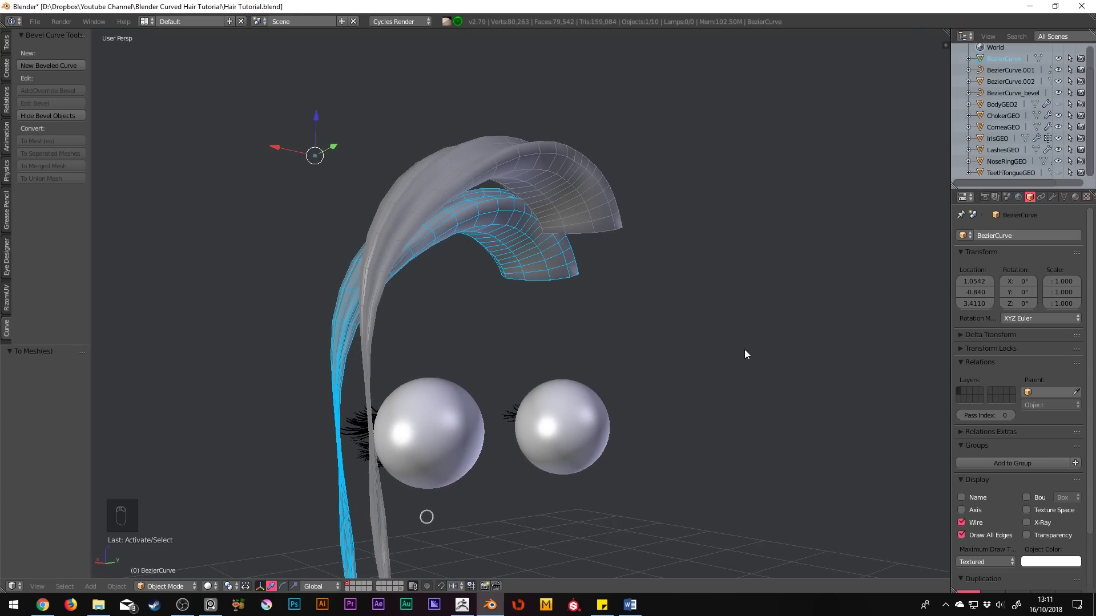
mouse_move(626, 320)
middle_down()
mouse_move(774, 325)
mouse_move(731, 334)
mouse_move(992, 223)
middle_up()
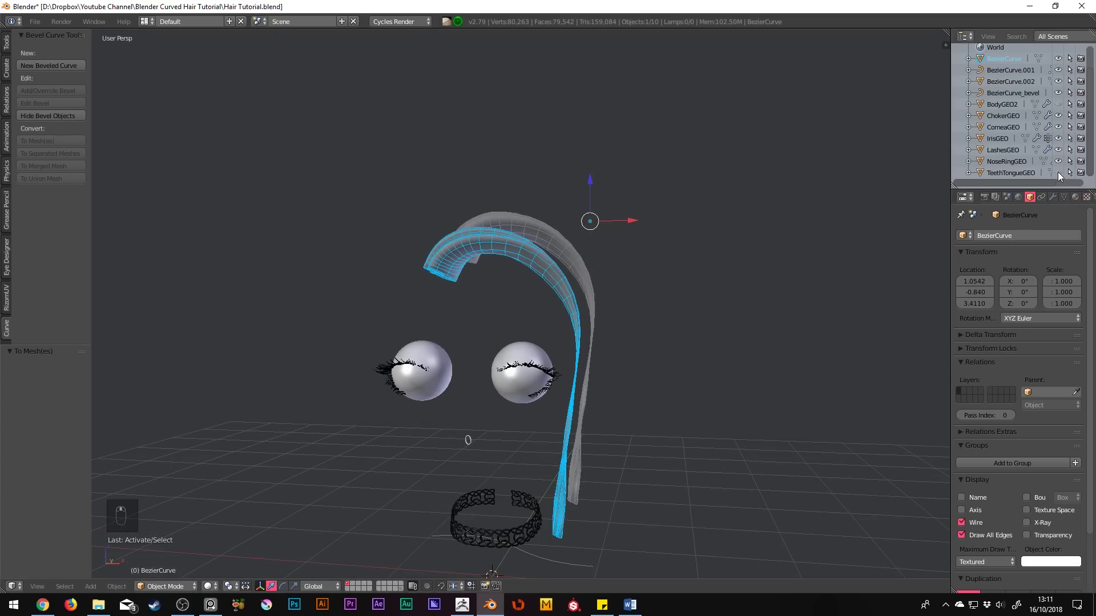
click(1058, 103)
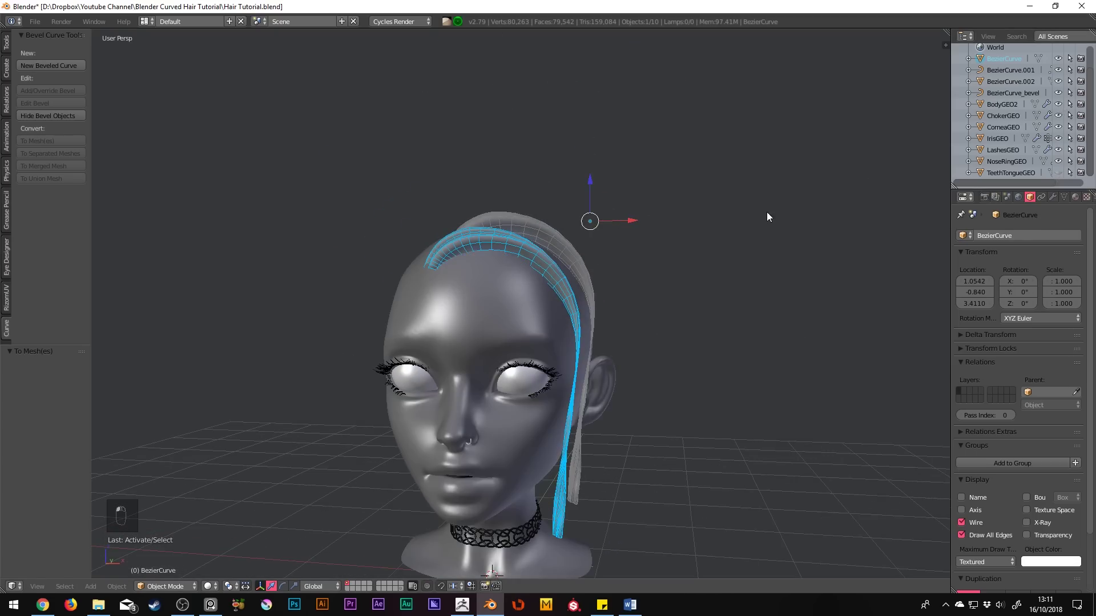